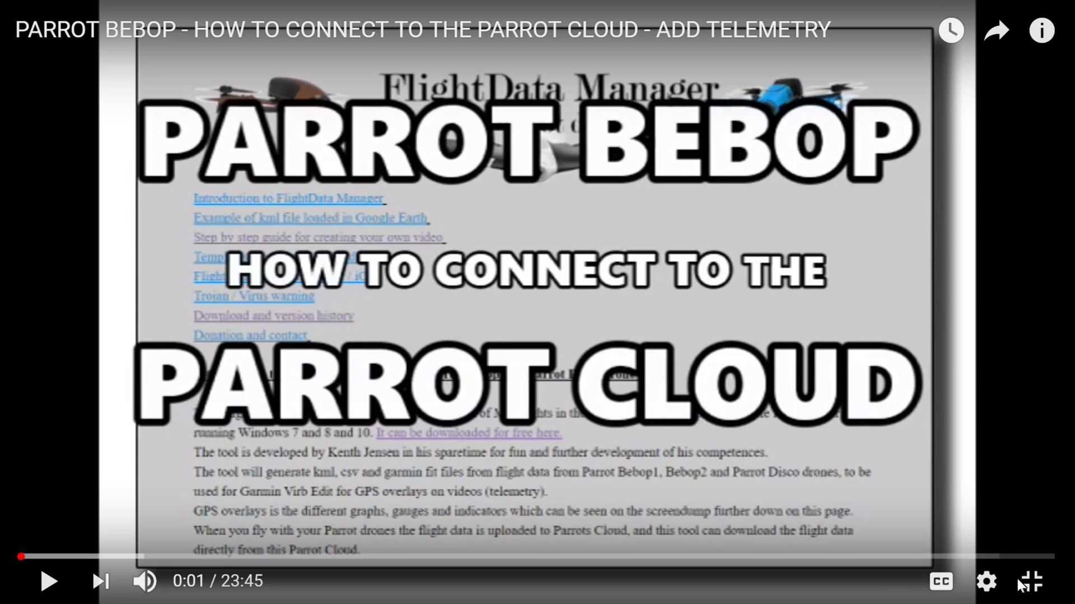
# Exit full screen on the Parrot Cloud tutorial and switch to the Bebop 2 Veron Flight video
pyautogui.click(1031, 581)
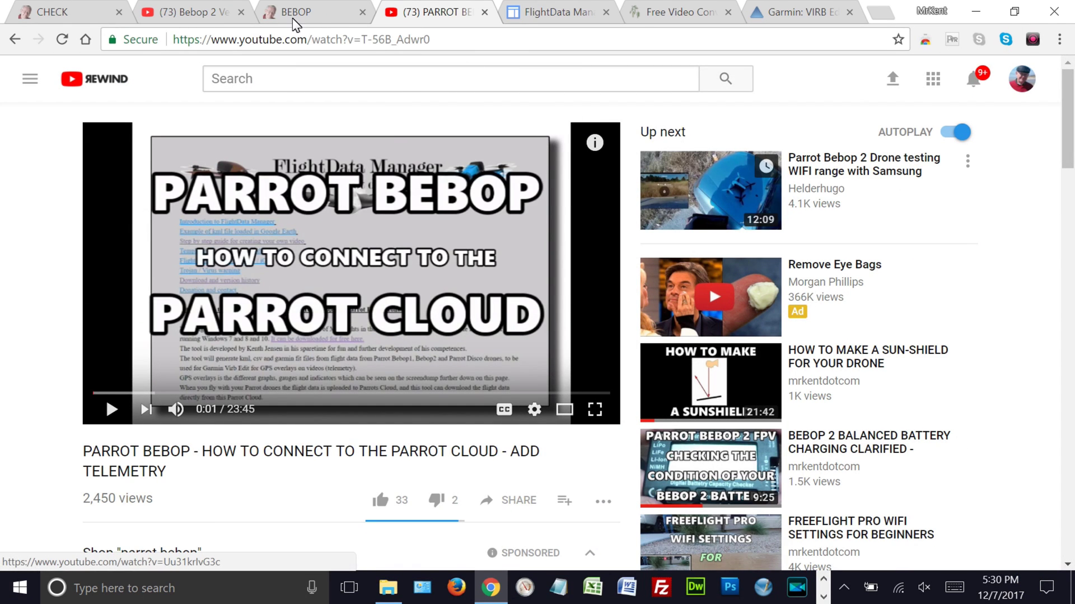
pyautogui.click(210, 13)
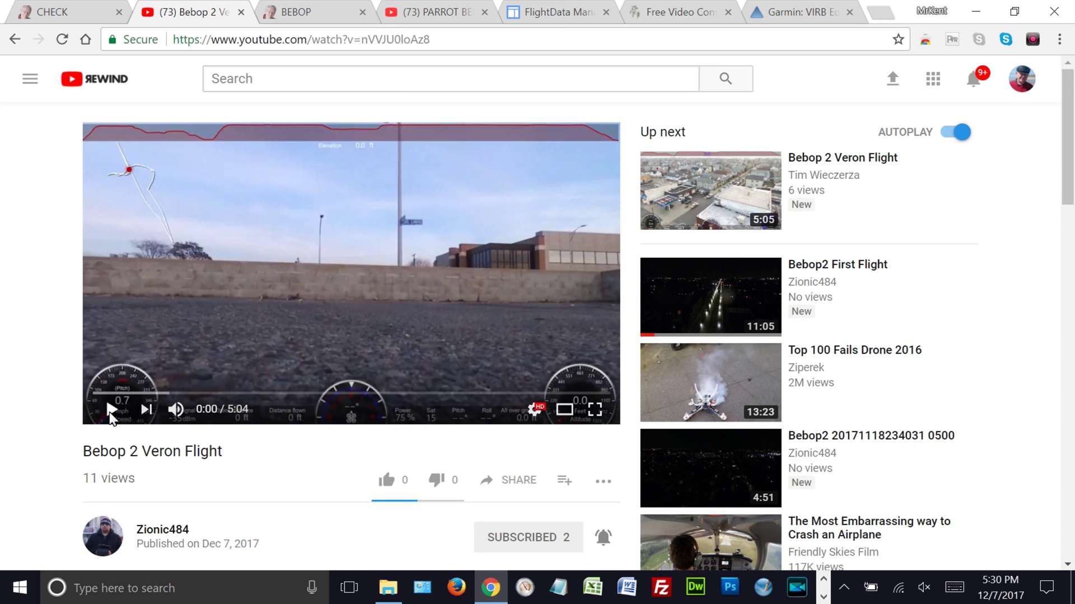
# Play the Bebop 2 Veron Flight video in full screen, pause at 0:33, then go to the extra stuff page
pyautogui.click(110, 409)
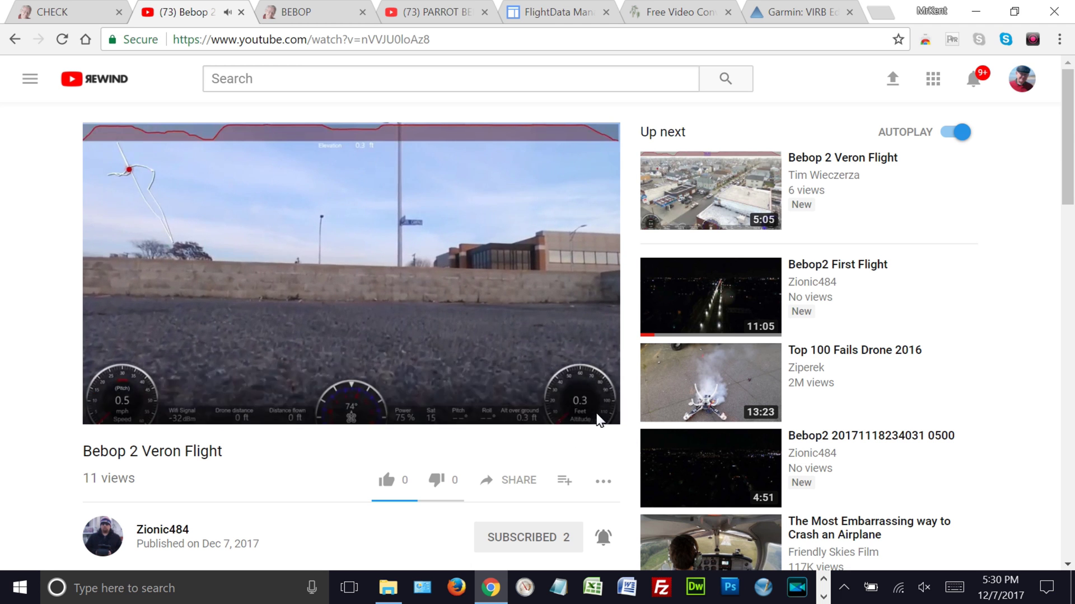
pyautogui.press('f')
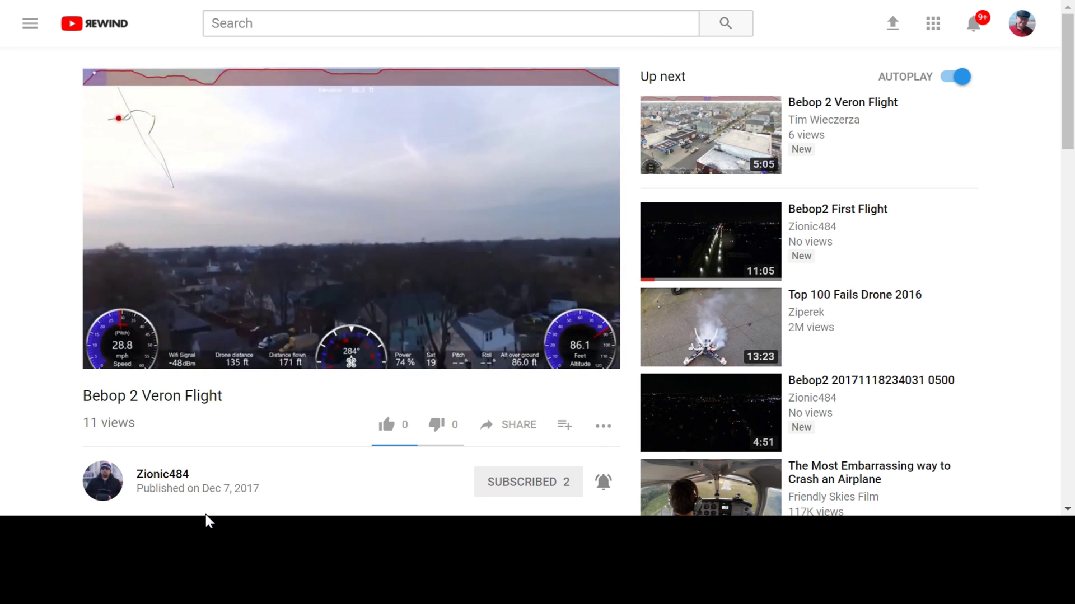
pyautogui.press('f')
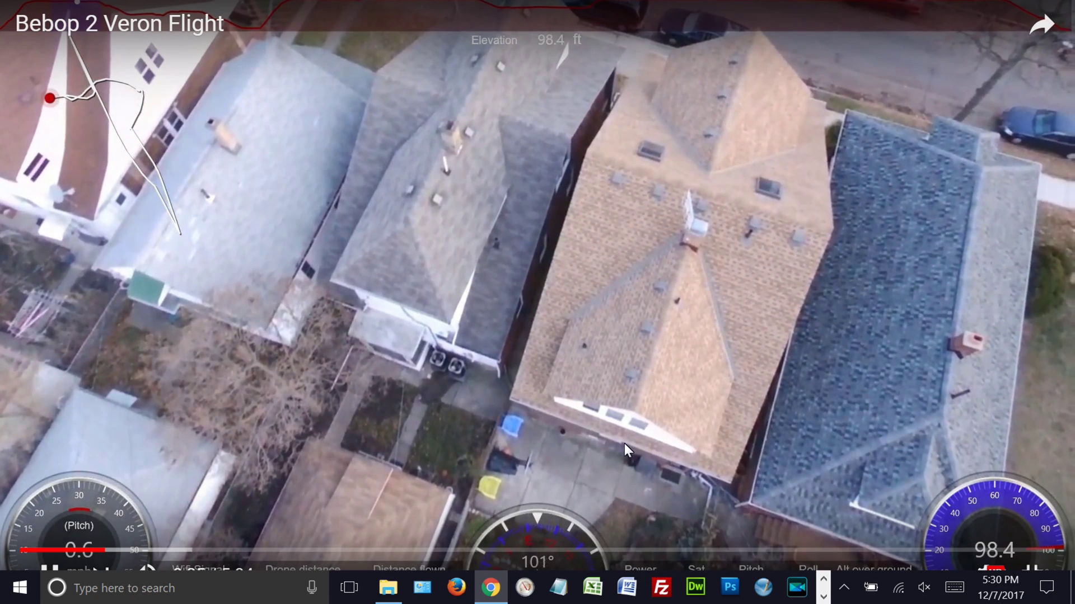
pyautogui.press('Escape')
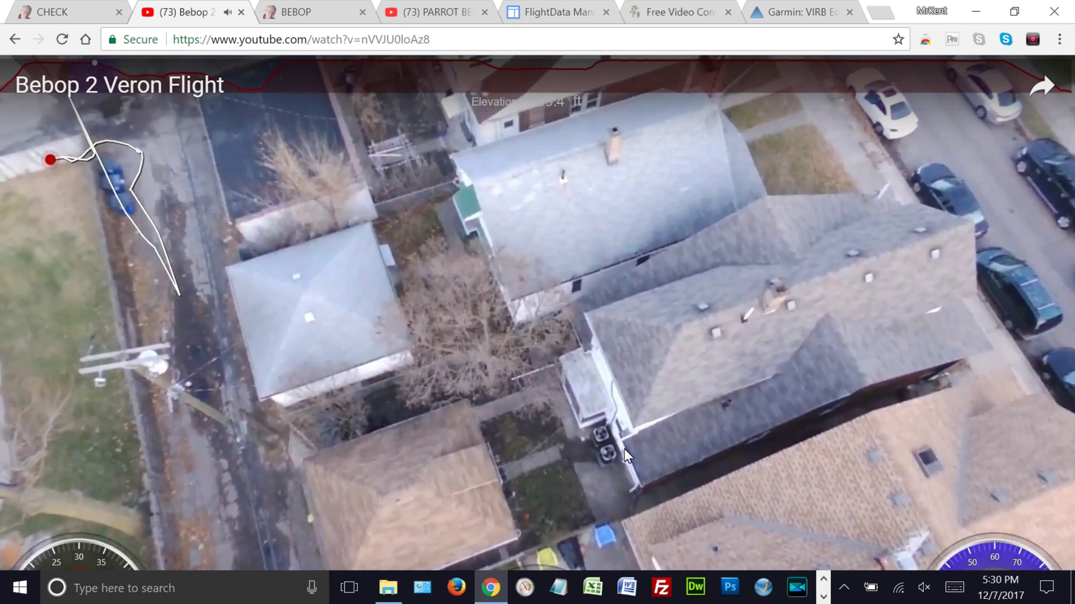
pyautogui.doubleClick(624, 449)
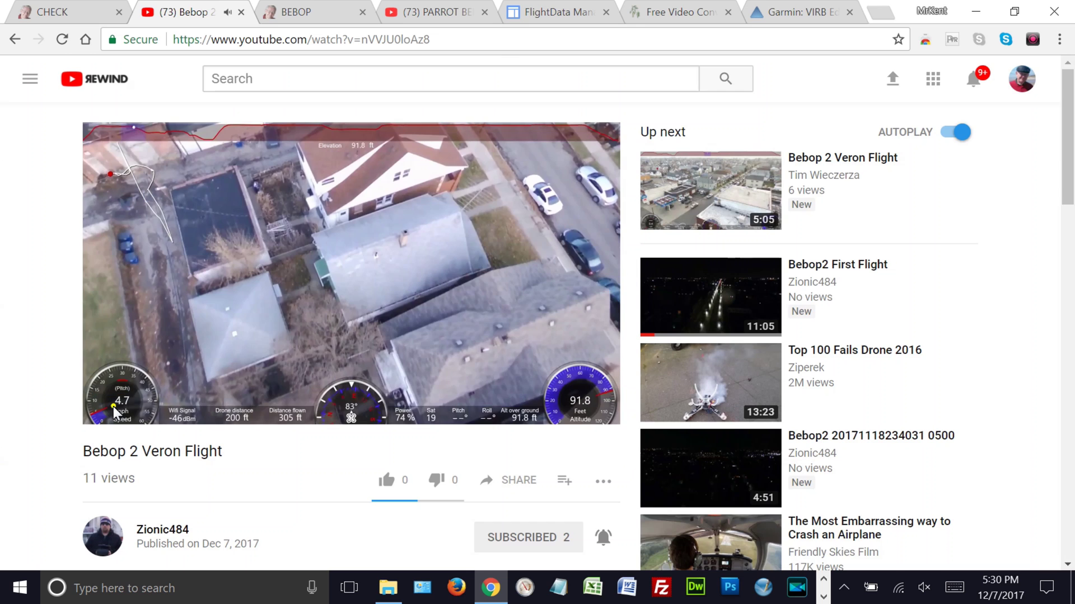
pyautogui.click(113, 407)
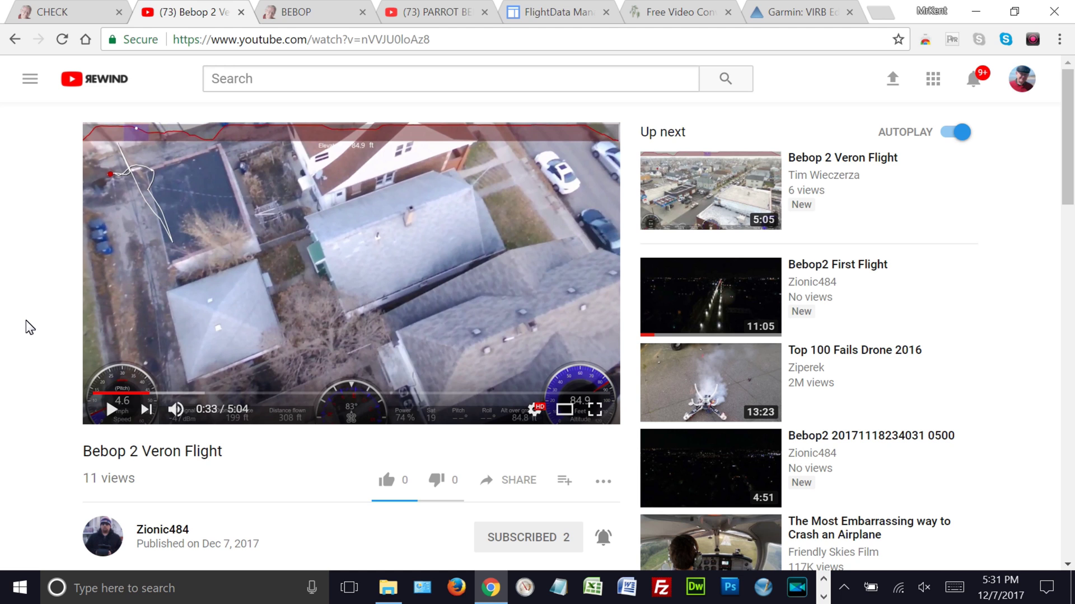
pyautogui.click(320, 17)
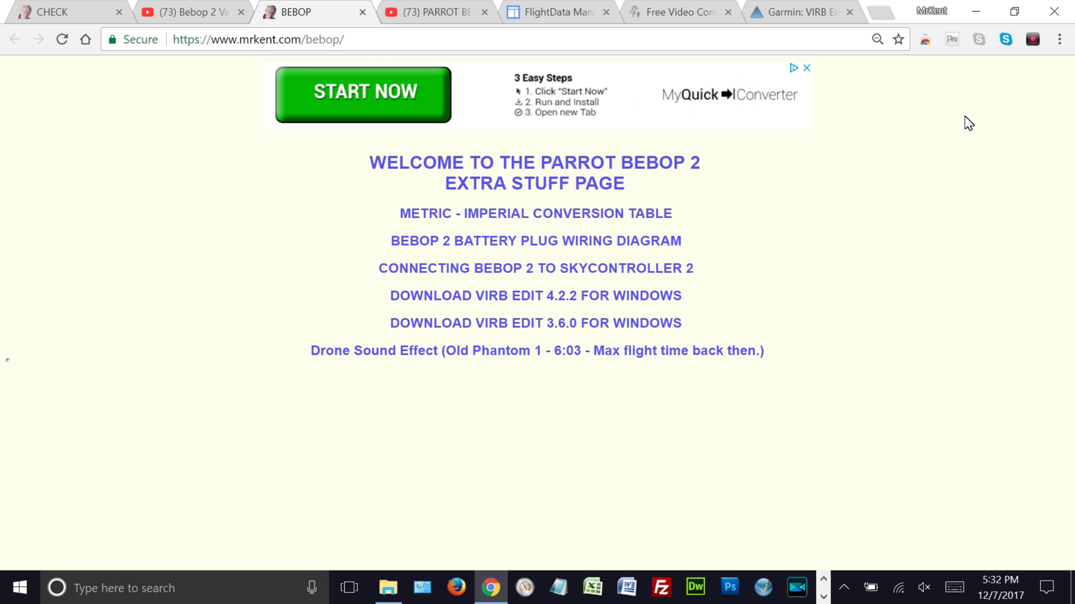
# Minimize the browser to reveal the Windows desktop
pyautogui.click(979, 15)
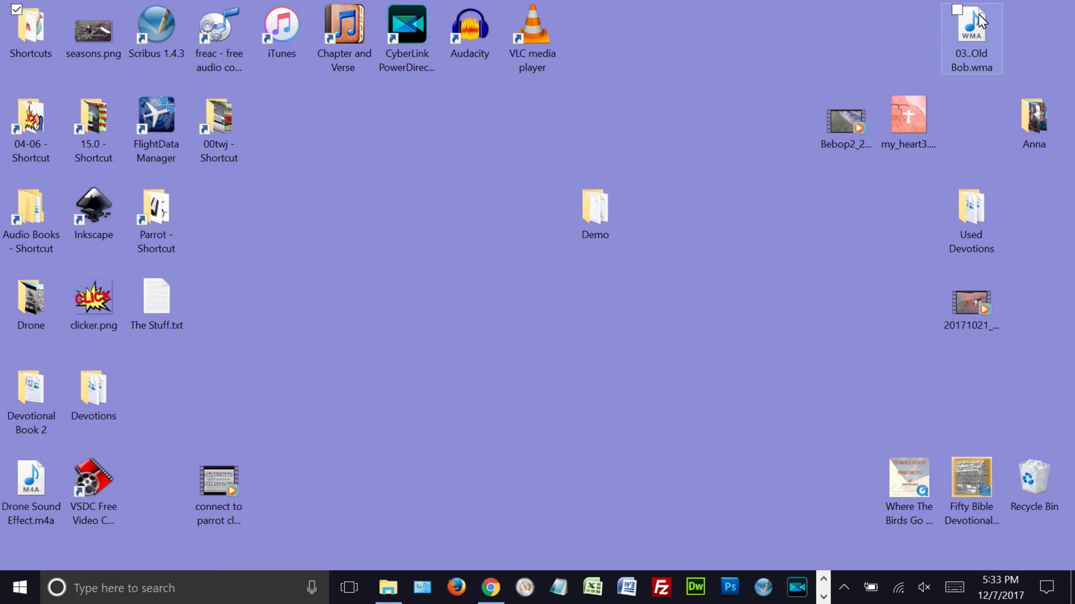
# Open the desktop Demo folder with the Bebop2 files, then launch Garmin VIRB Edit
pyautogui.doubleClick(592, 210)
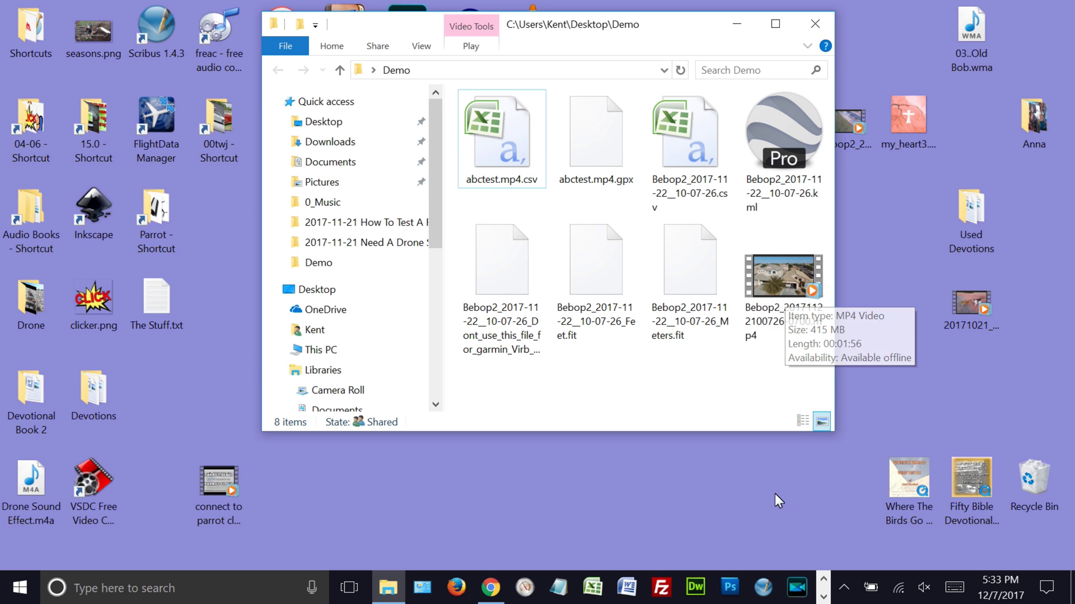
pyautogui.click(822, 597)
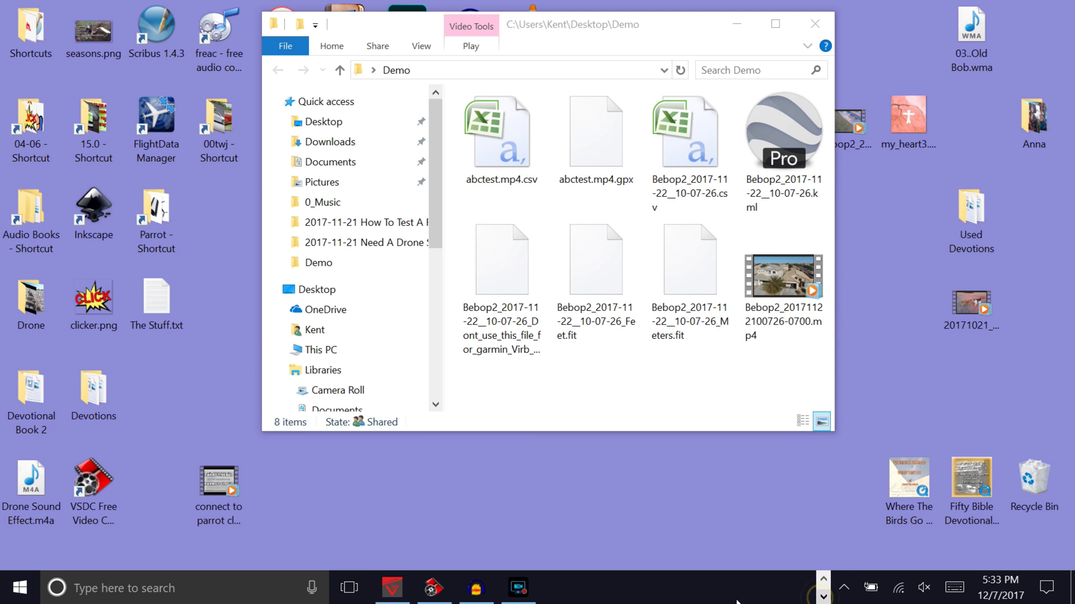
pyautogui.click(386, 591)
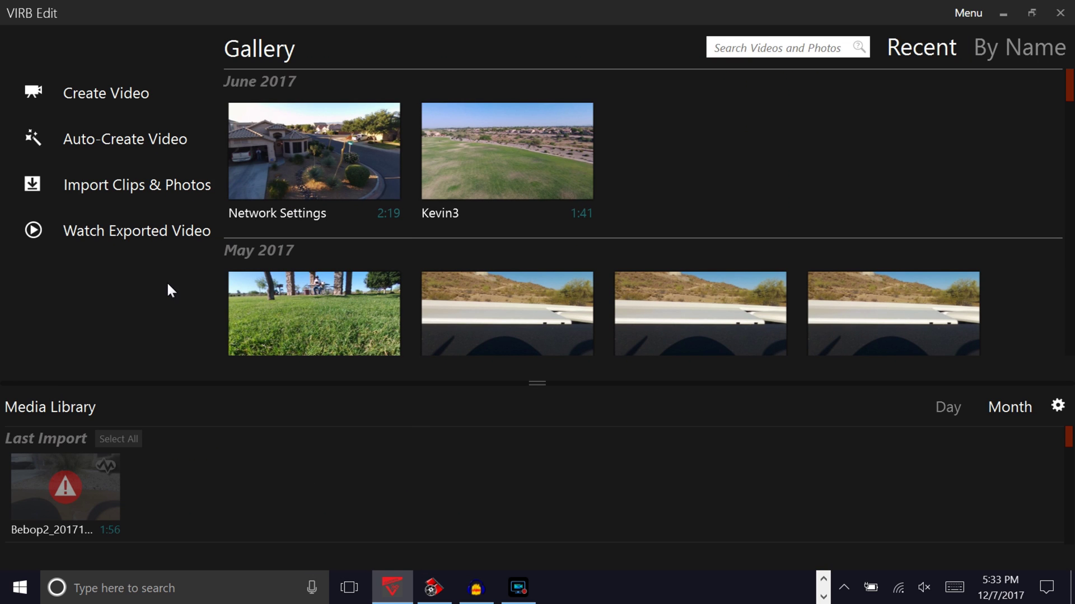
# Create a new VIRB Edit video project, replacing the default name with test1
pyautogui.click(103, 91)
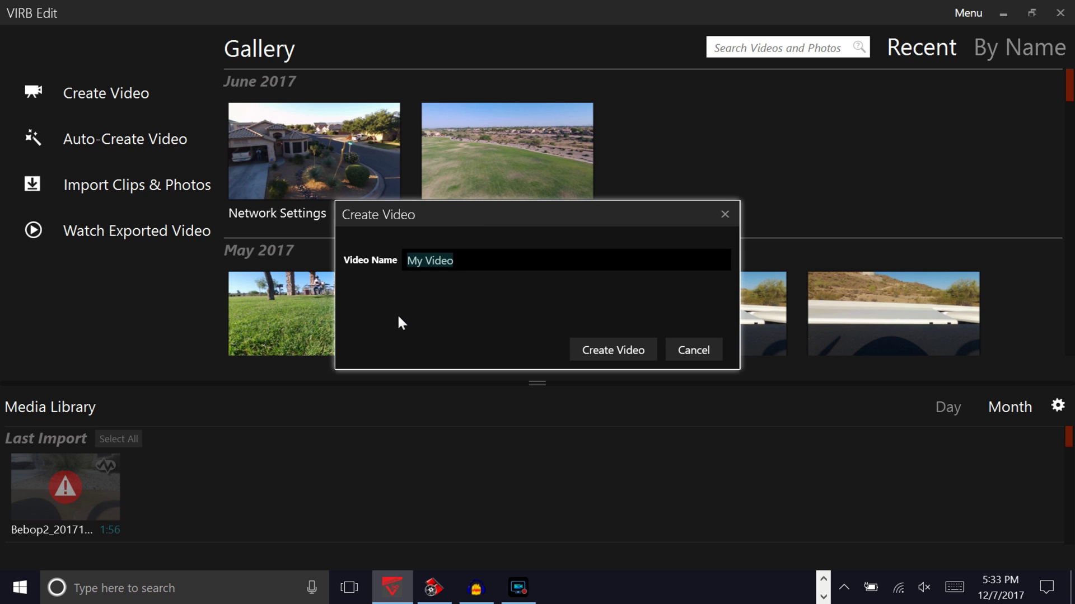
pyautogui.doubleClick(468, 264)
pyautogui.press('BackSpace')
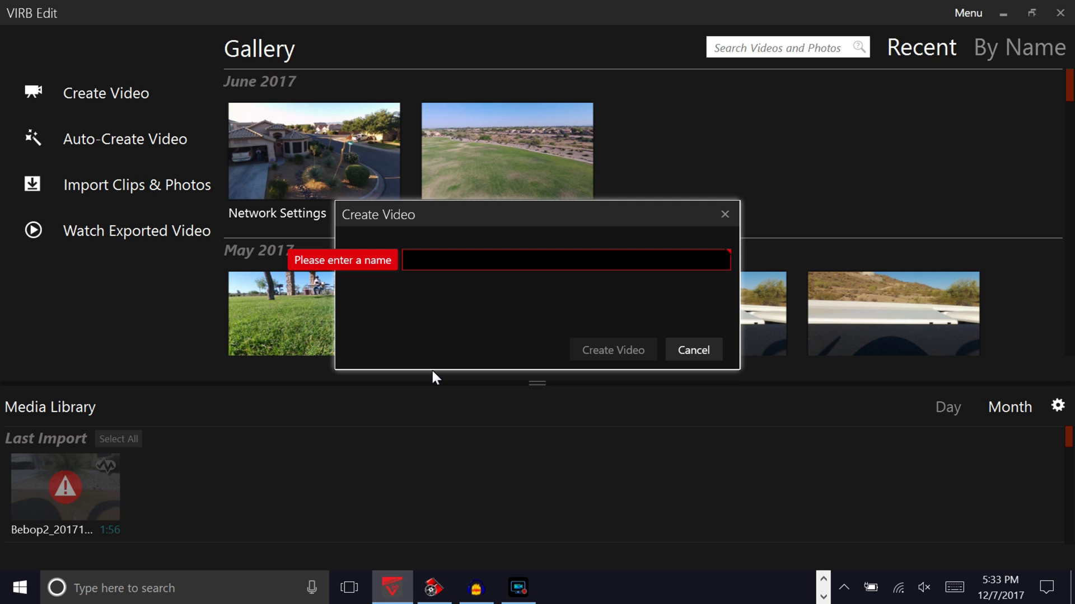
pyautogui.write('test')
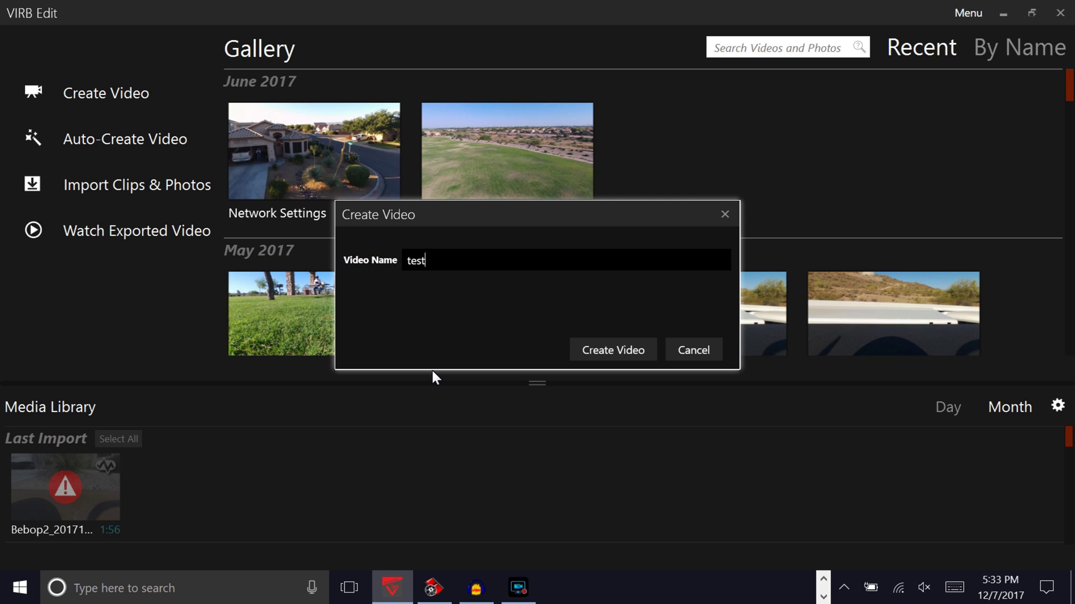
pyautogui.write('1')
pyautogui.click(637, 349)
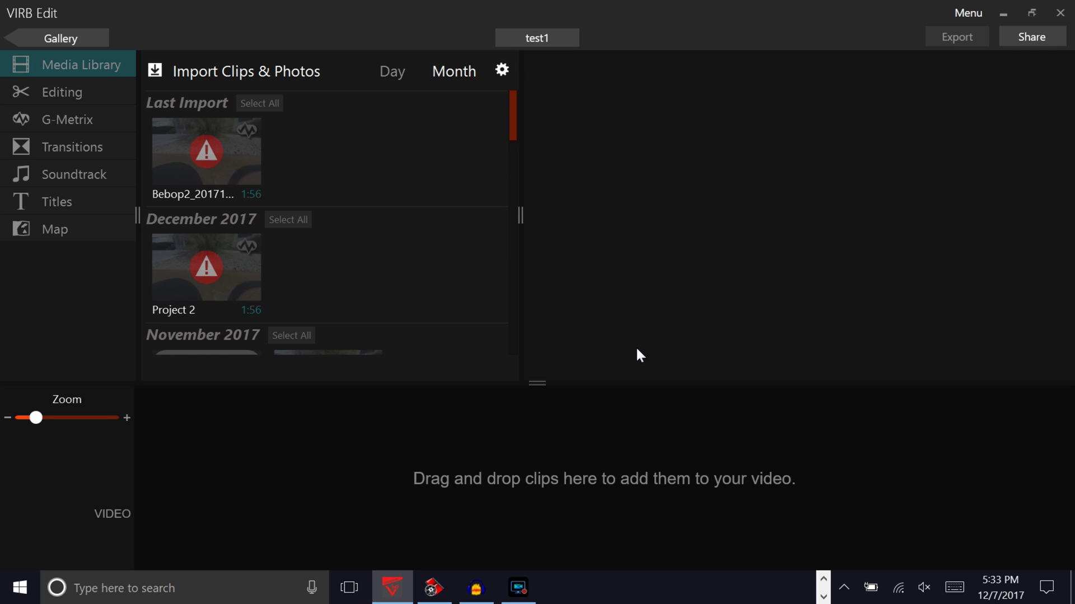
# Import the Bebop2 MP4 flight video through Import Other using Import Only, without copying it
pyautogui.click(234, 74)
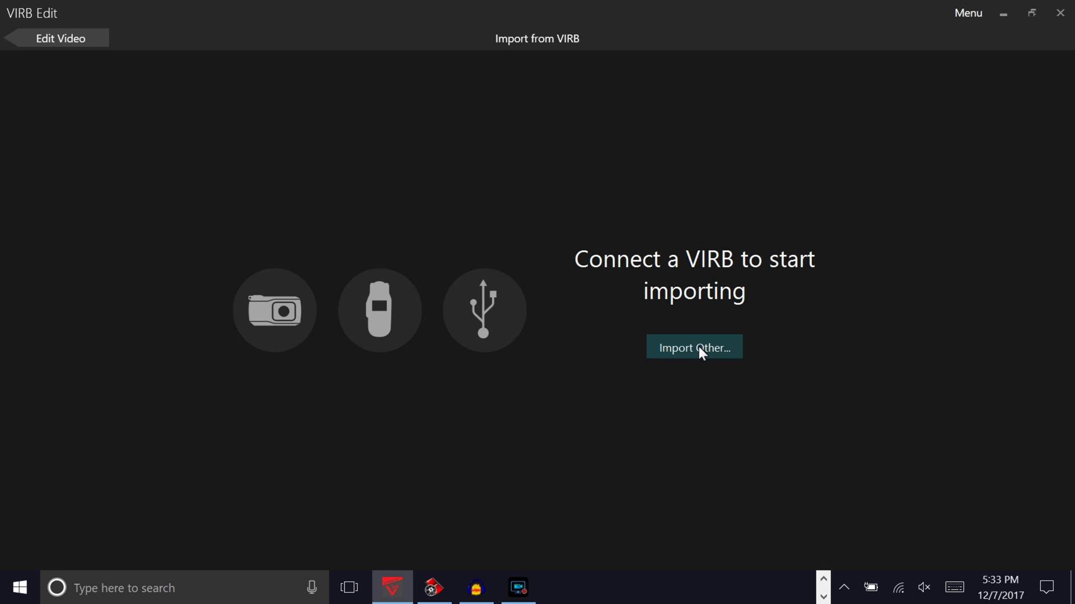
pyautogui.click(698, 347)
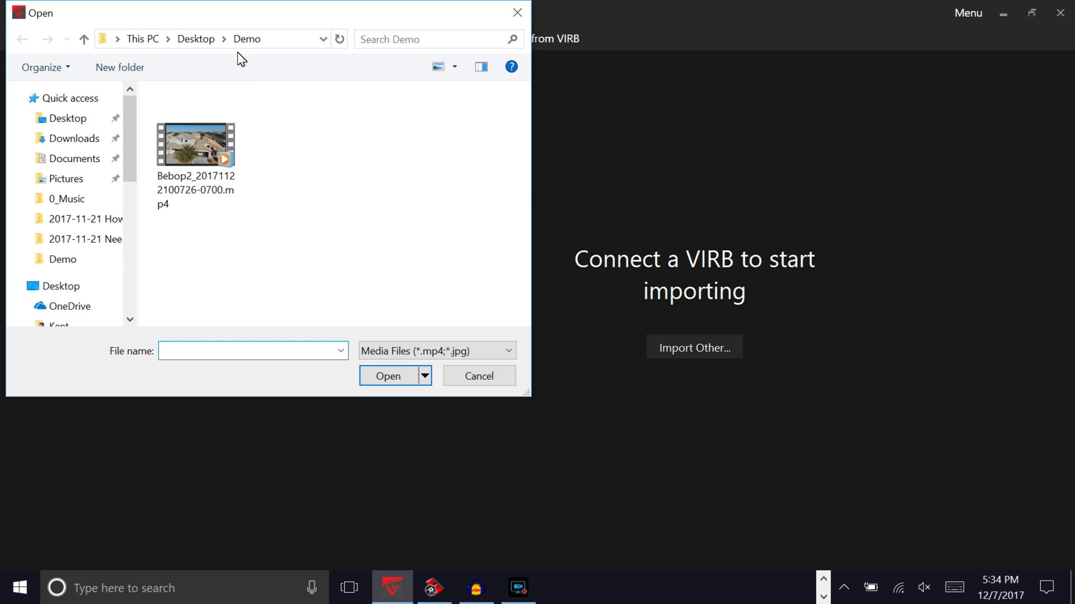
pyautogui.moveTo(196, 164)
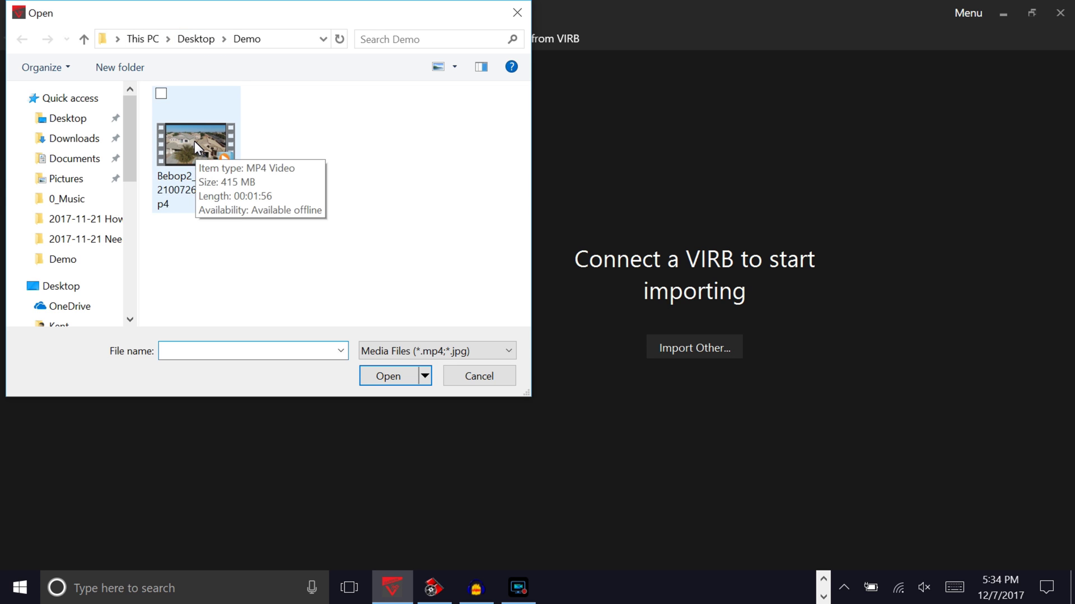
pyautogui.click(193, 142)
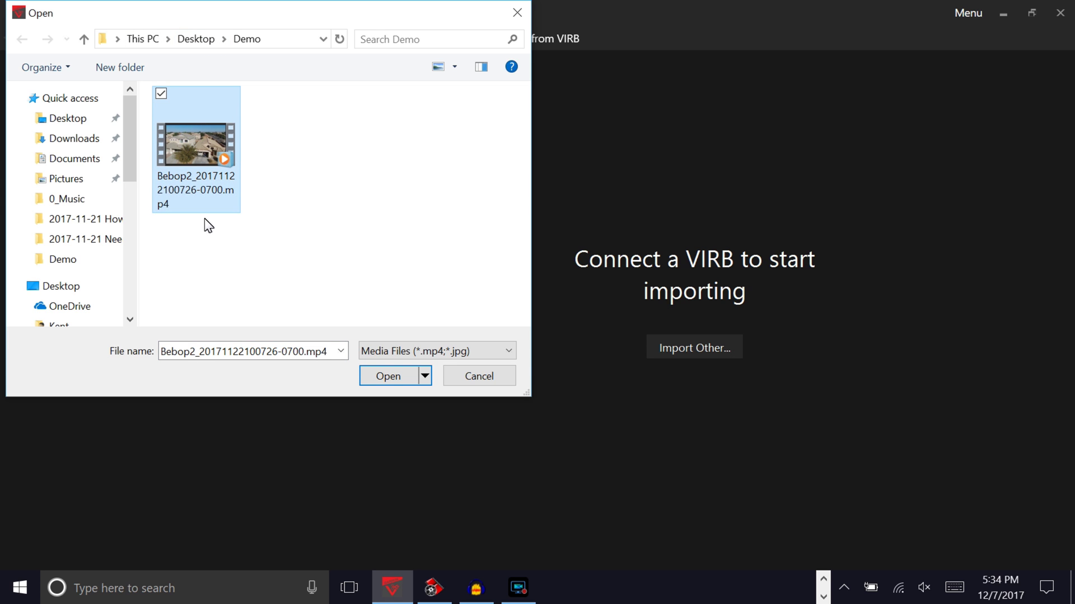
pyautogui.click(389, 377)
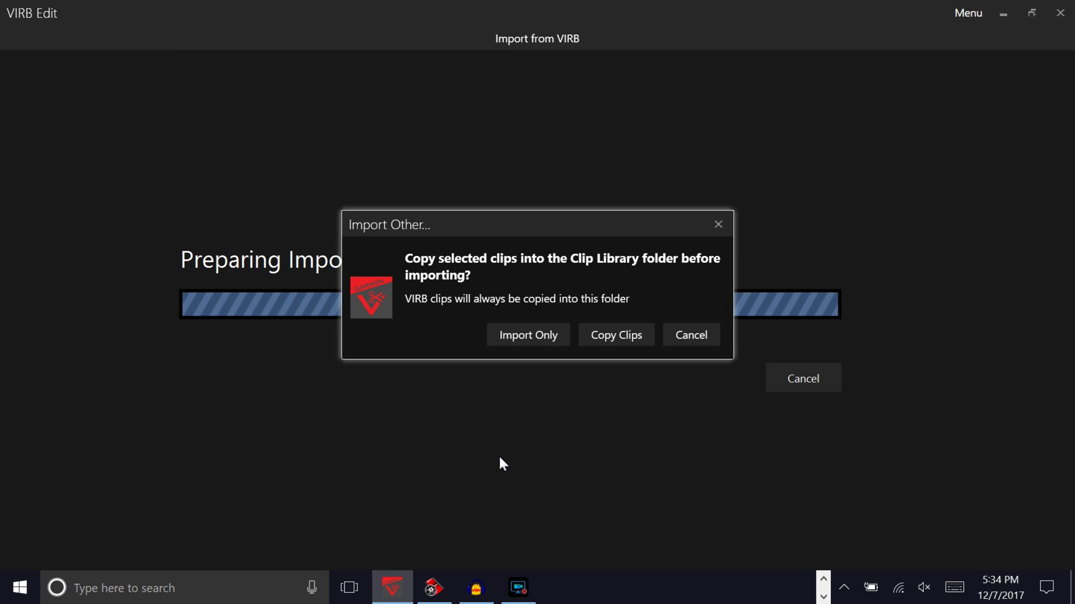
pyautogui.click(535, 336)
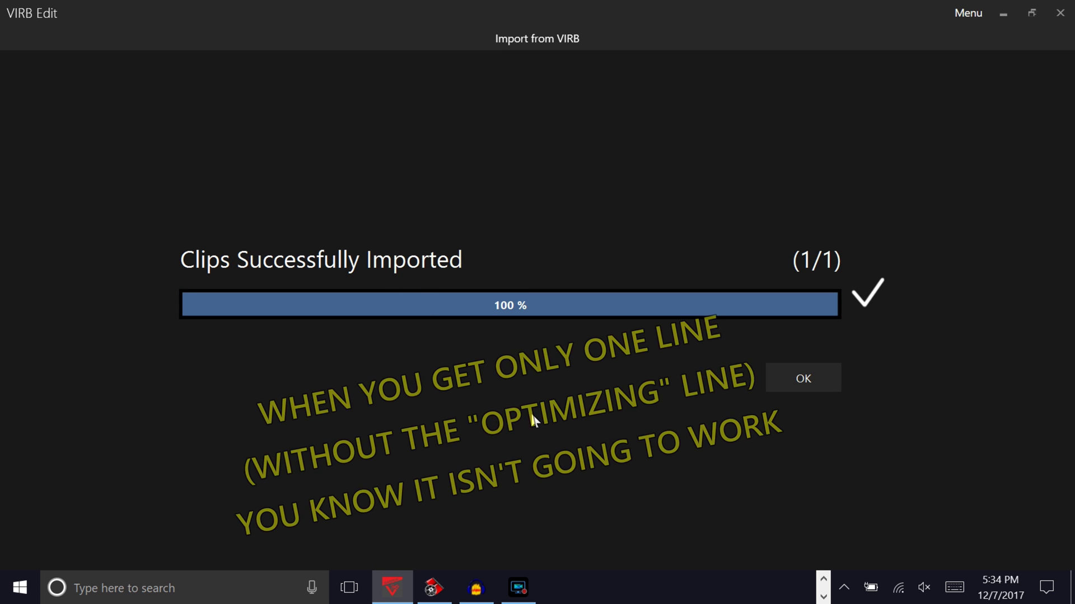
pyautogui.click(806, 376)
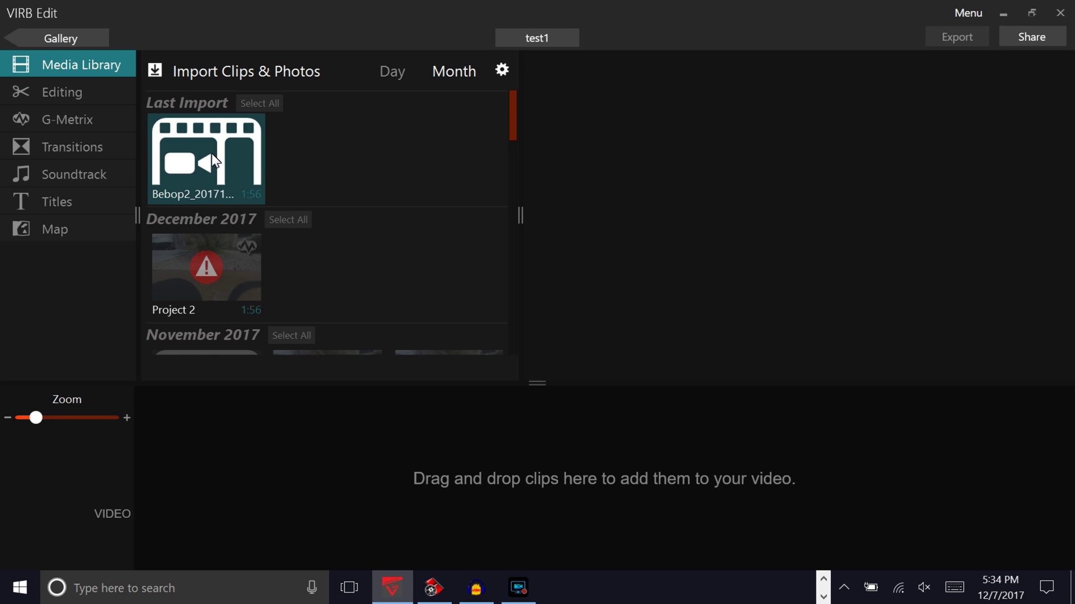
pyautogui.rightClick(212, 153)
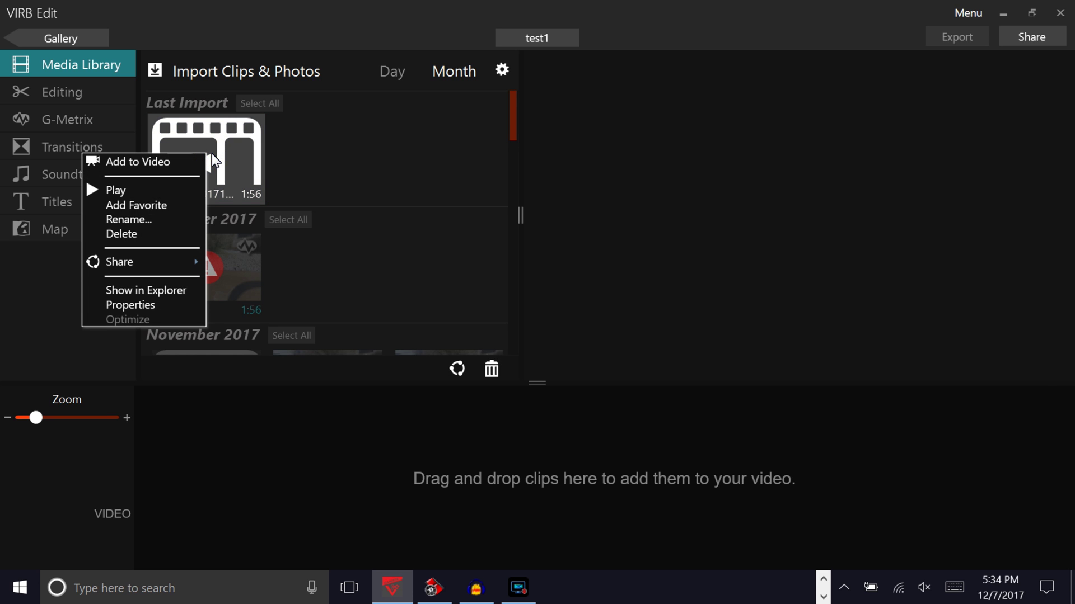
pyautogui.click(129, 233)
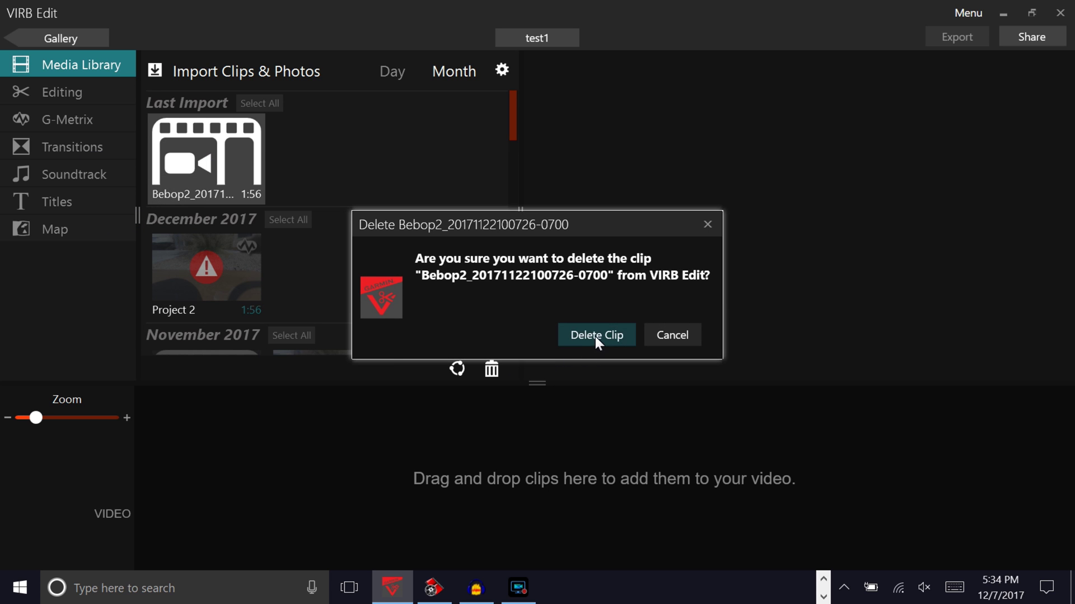
pyautogui.click(597, 336)
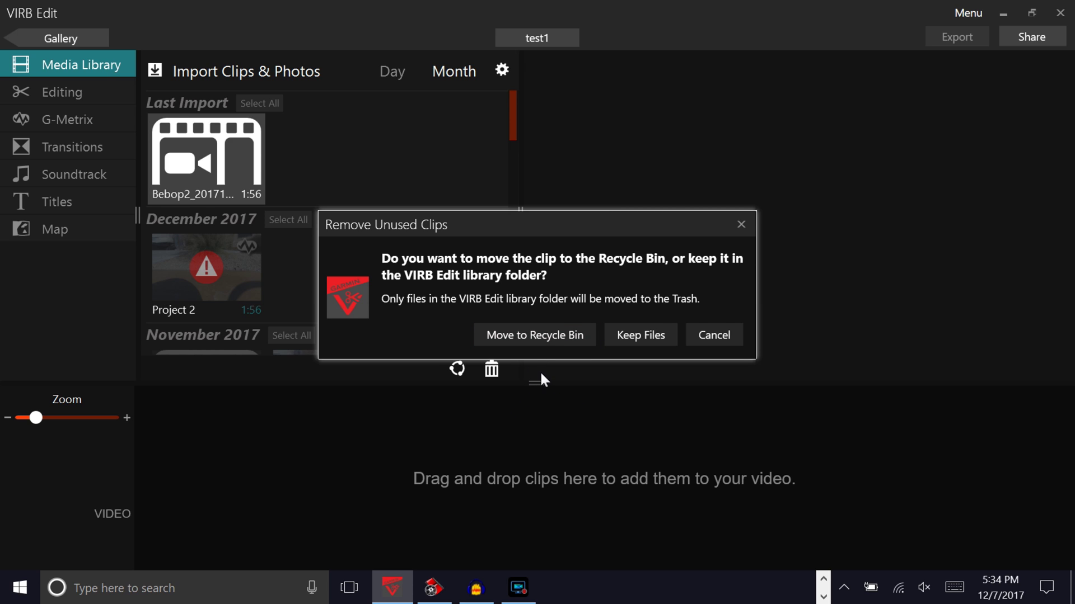
pyautogui.click(564, 334)
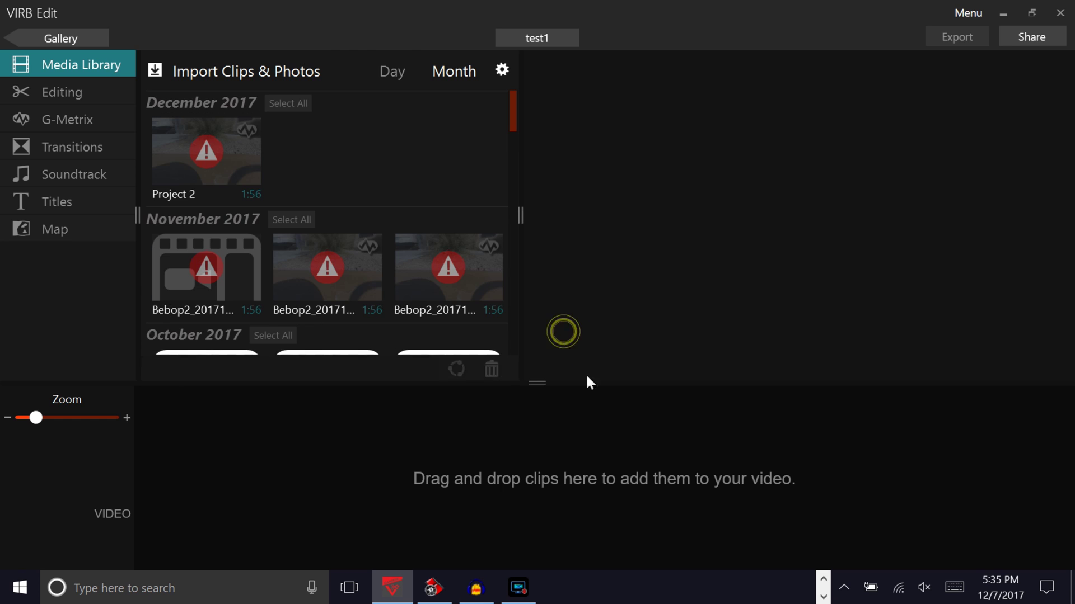
# Minimize VIRB Edit and bring the Chrome window back to the front
pyautogui.click(1002, 13)
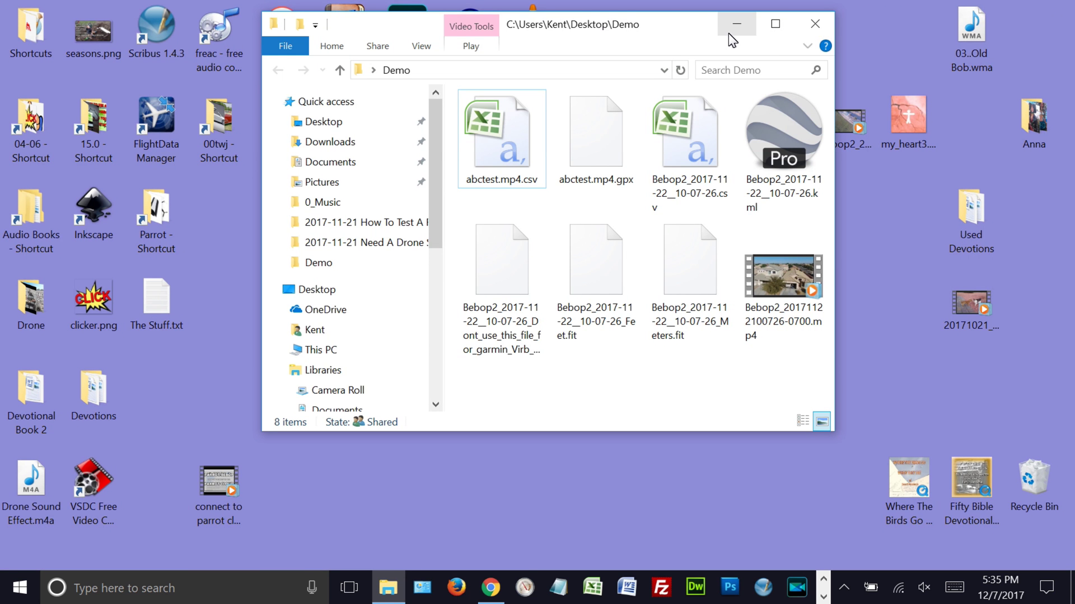
pyautogui.click(490, 588)
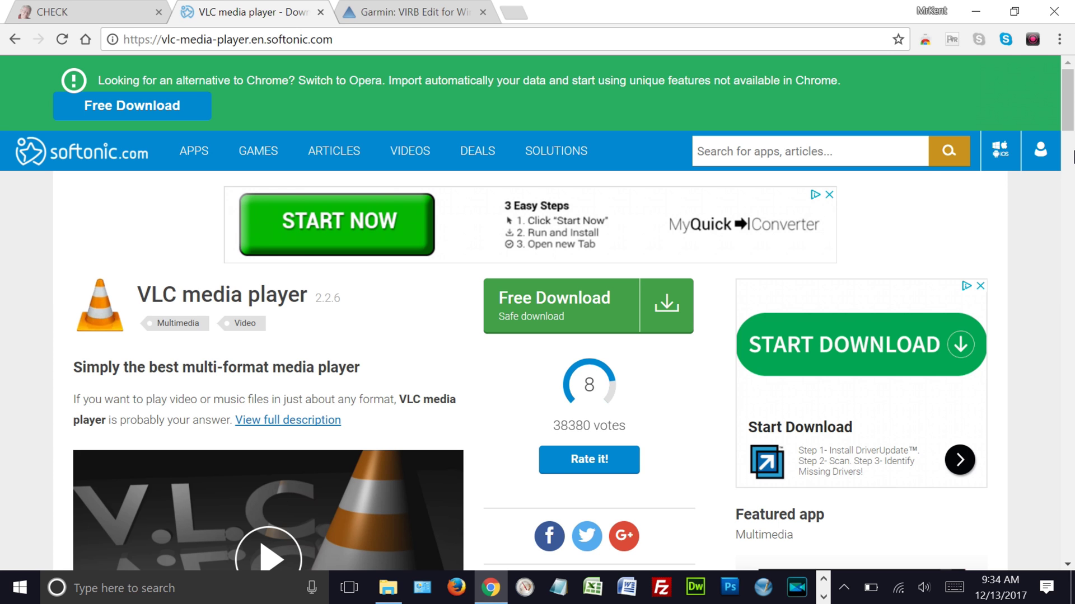
# Switch to the Garmin VIRB Edit downloads tab
pyautogui.click(411, 12)
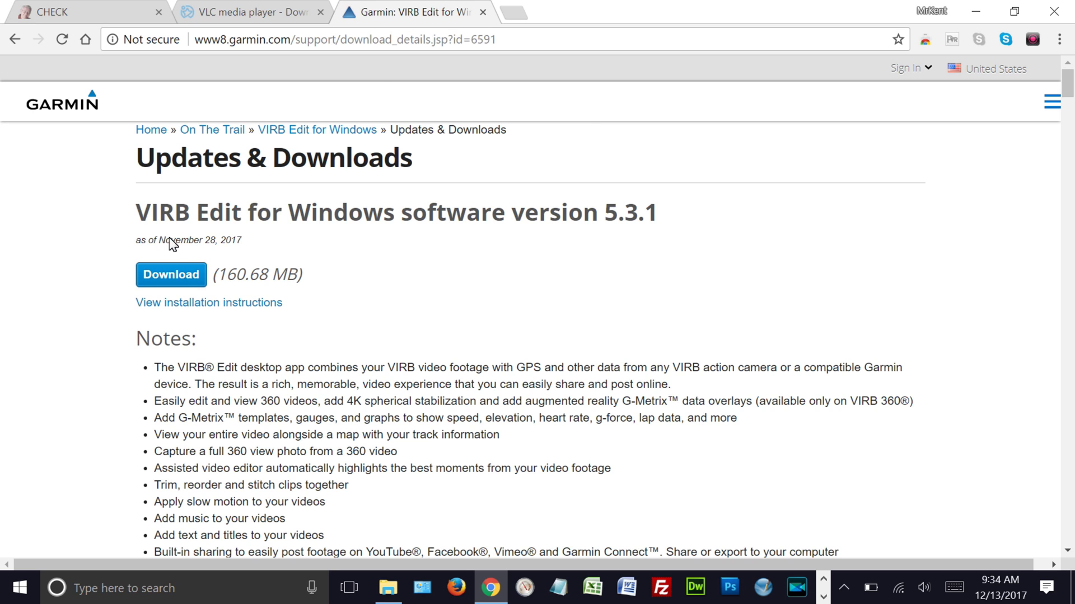
# Highlight the November 28, 2017 release date of VIRB Edit 5.3.1, then minimize Chrome
pyautogui.moveTo(159, 240); pyautogui.dragTo(241, 239)
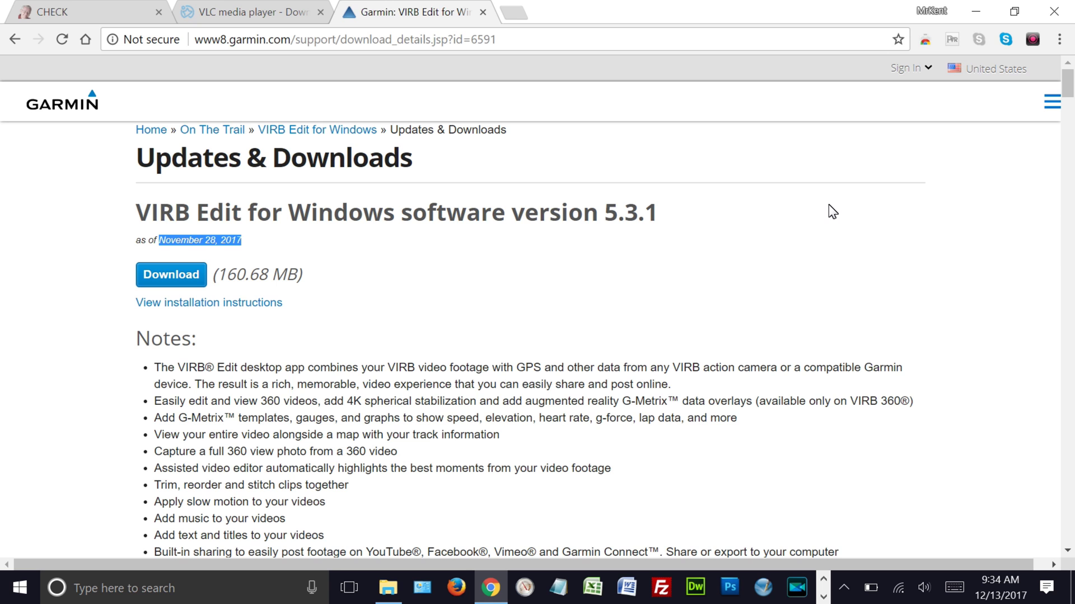
pyautogui.click(980, 11)
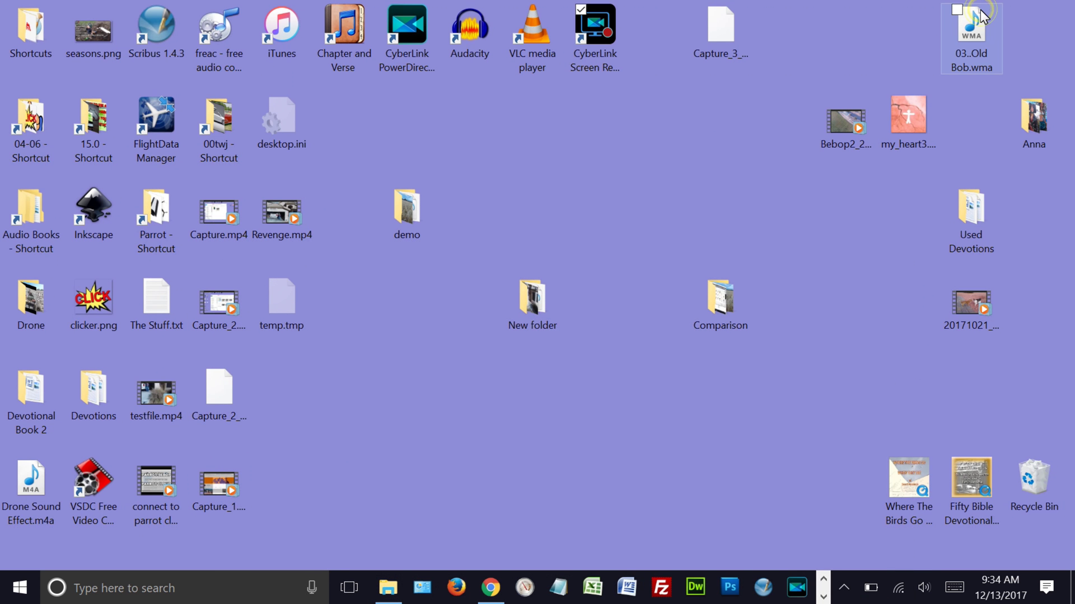
# Scroll the taskbar to reveal the VLC media player button
pyautogui.click(824, 596)
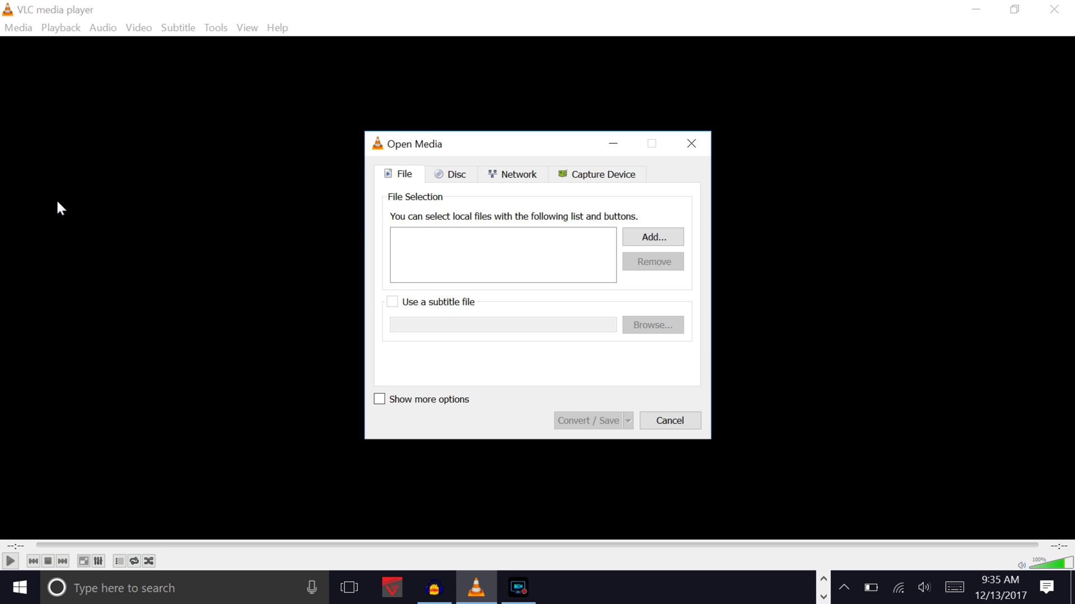
# Add a file in Open Media and browse to the Desktop's Parrot shortcut folder
pyautogui.click(664, 235)
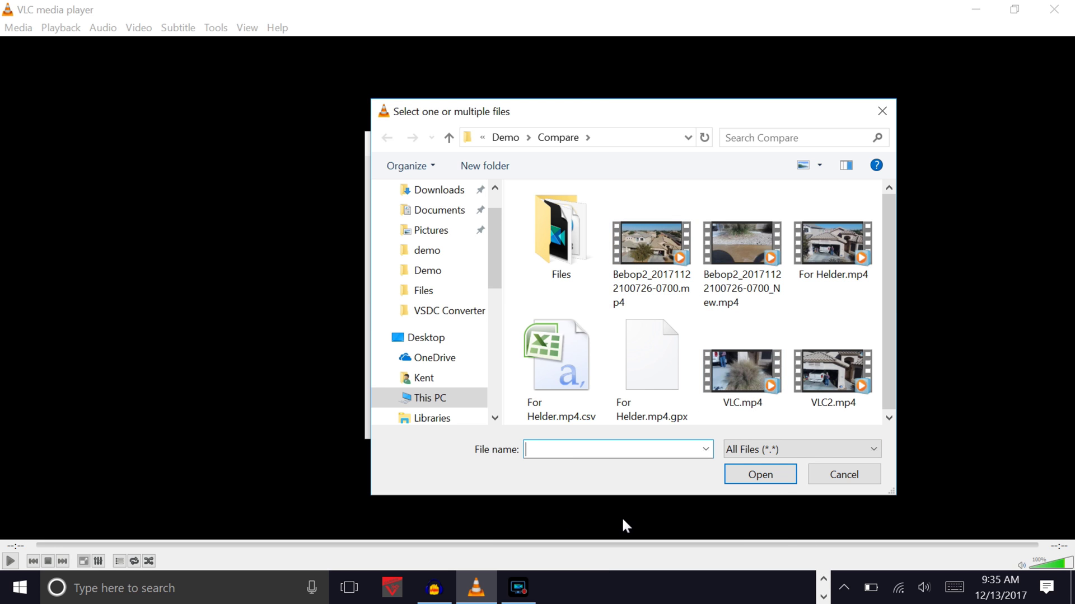
pyautogui.moveTo(740, 118); pyautogui.dragTo(671, 58)
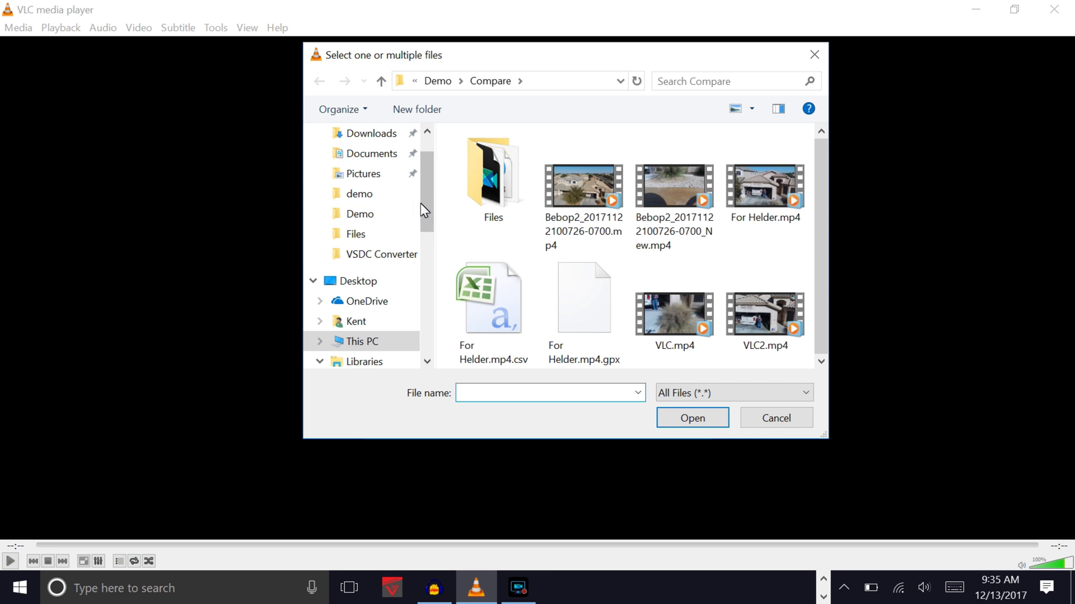
pyautogui.moveTo(422, 204); pyautogui.dragTo(425, 177)
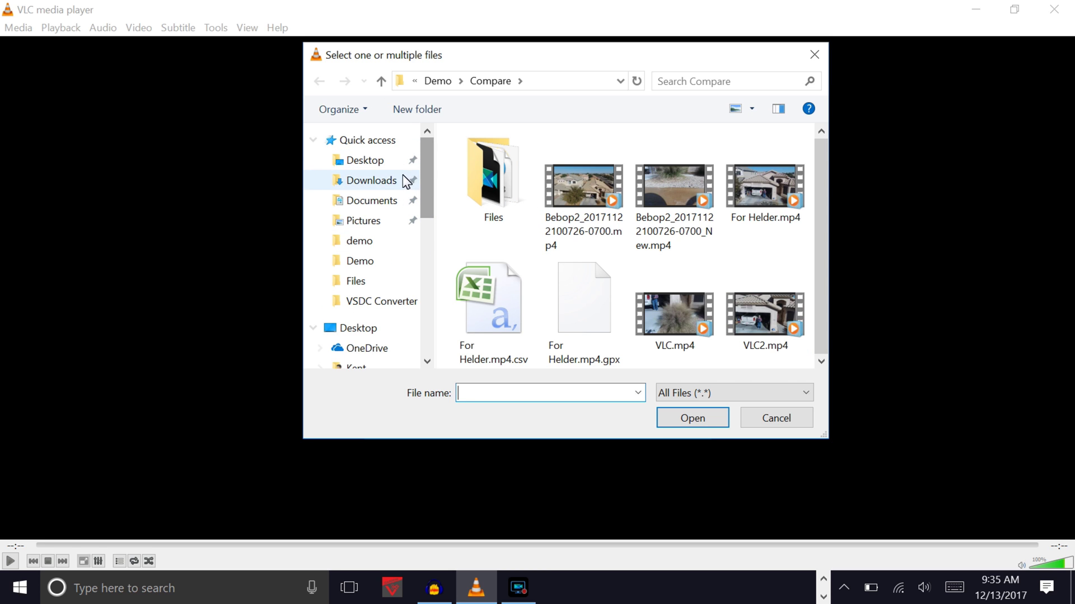
pyautogui.moveTo(364, 160)
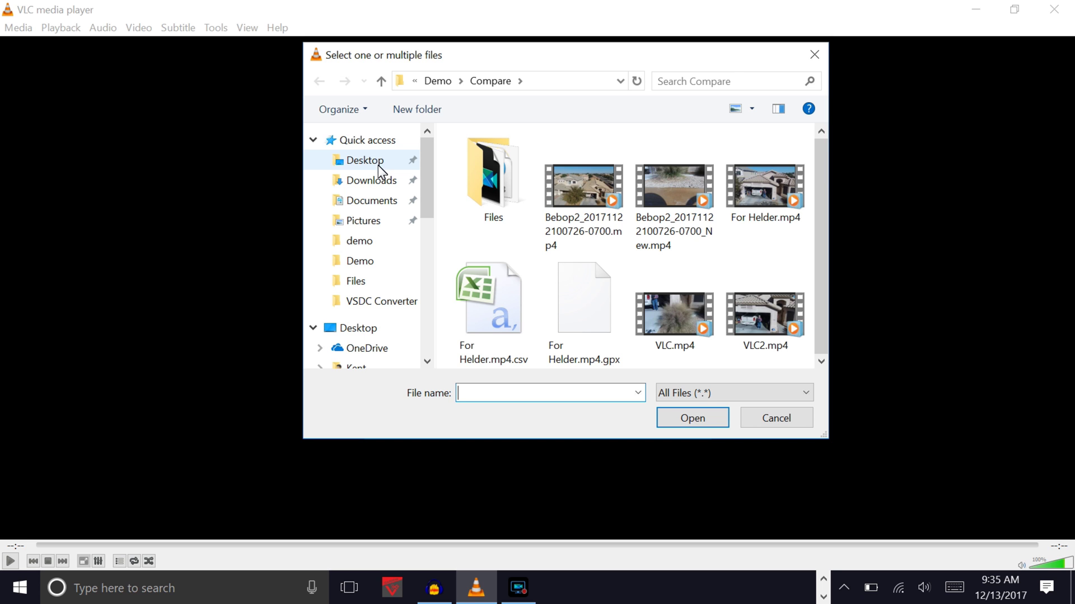
pyautogui.click(378, 163)
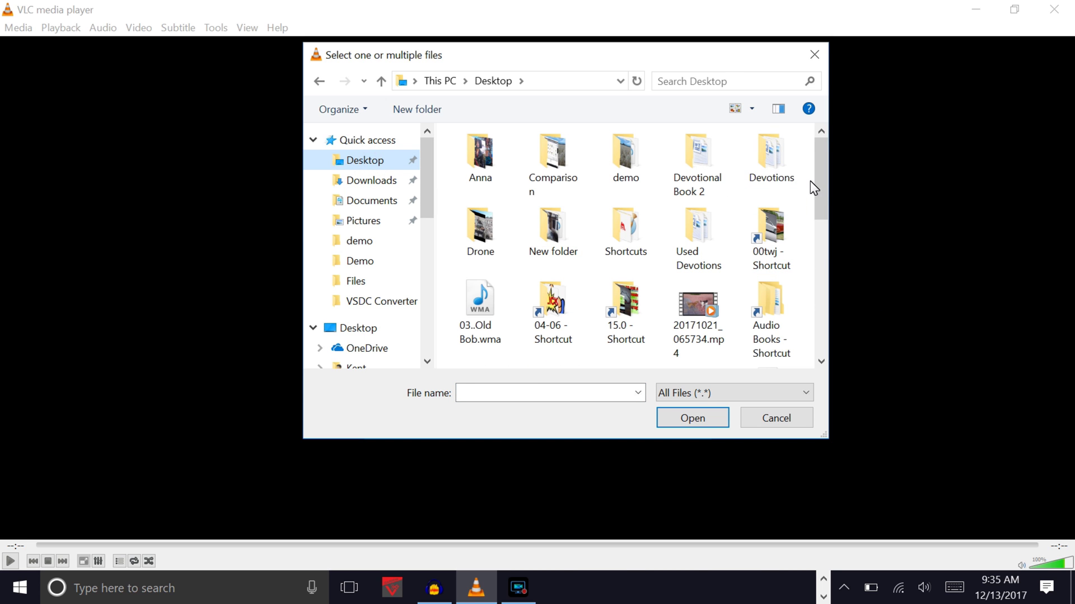
pyautogui.moveTo(822, 190); pyautogui.dragTo(838, 307)
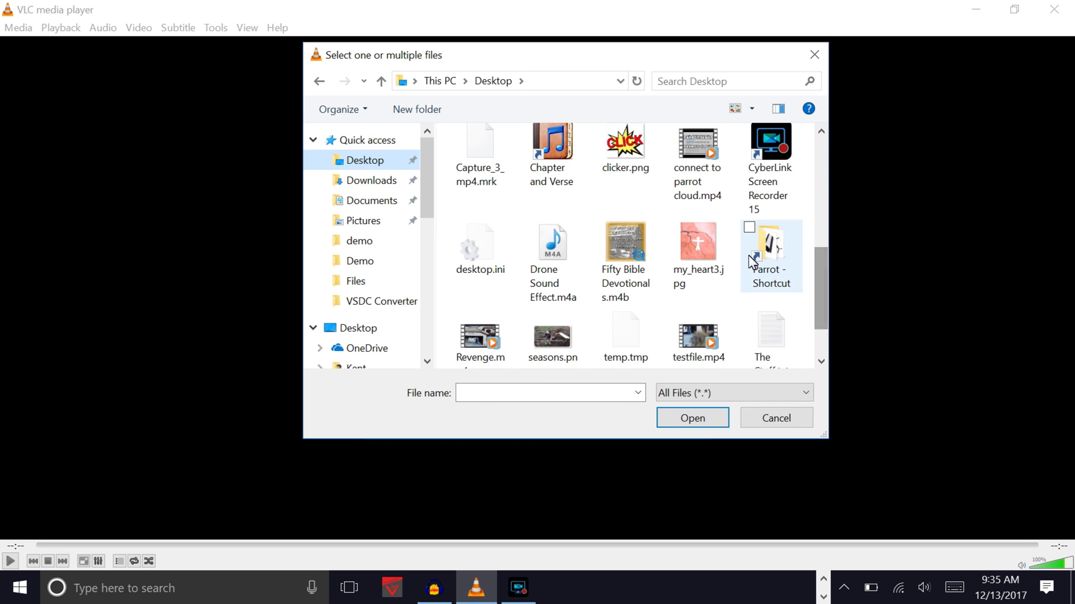
pyautogui.doubleClick(753, 255)
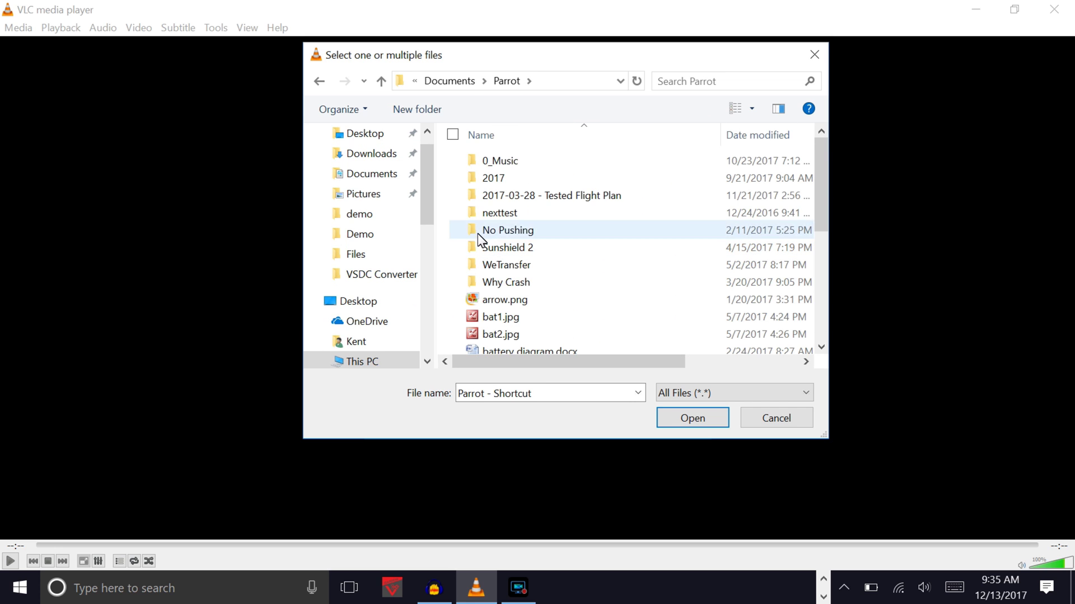
# Go through 2017 > 07-12 > VSDC Converter Demo > Demo and pick the Bebop2 mp4
pyautogui.click(483, 182)
pyautogui.doubleClick(482, 178)
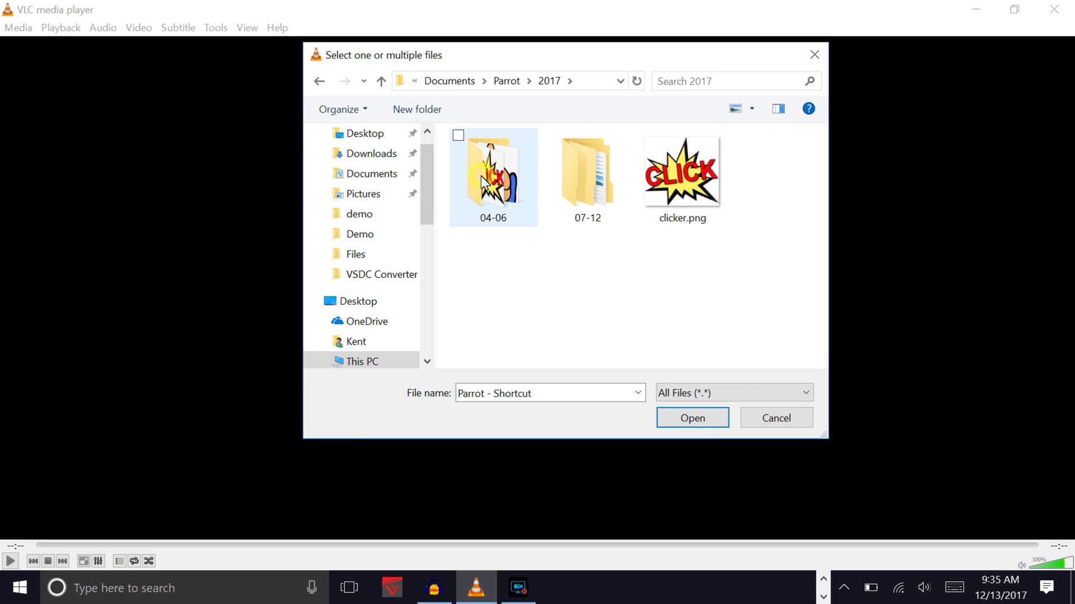
pyautogui.doubleClick(597, 175)
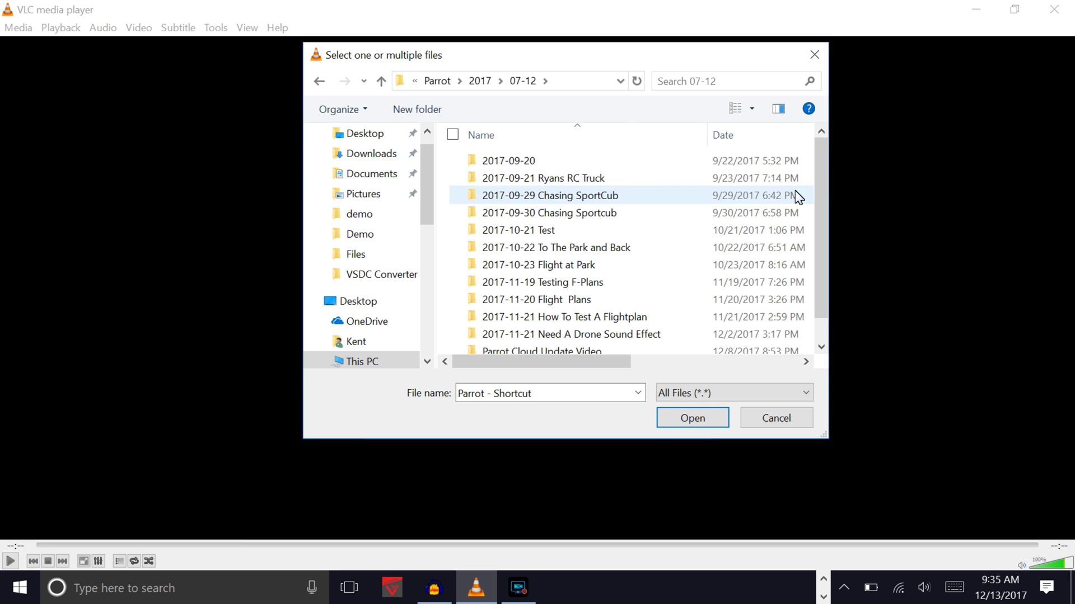
pyautogui.moveTo(818, 188); pyautogui.dragTo(820, 284)
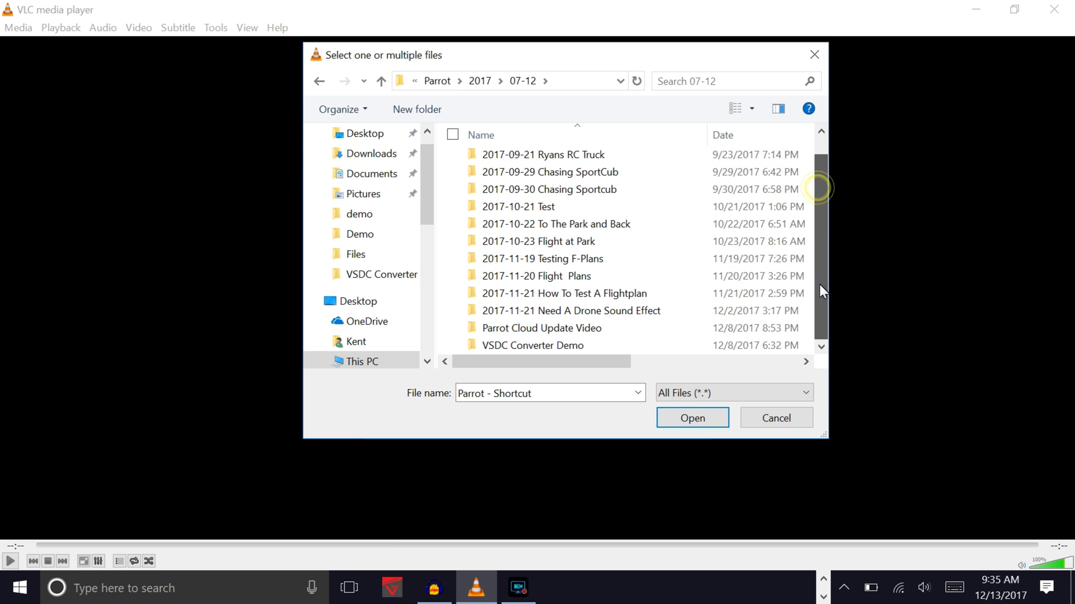
pyautogui.doubleClick(529, 348)
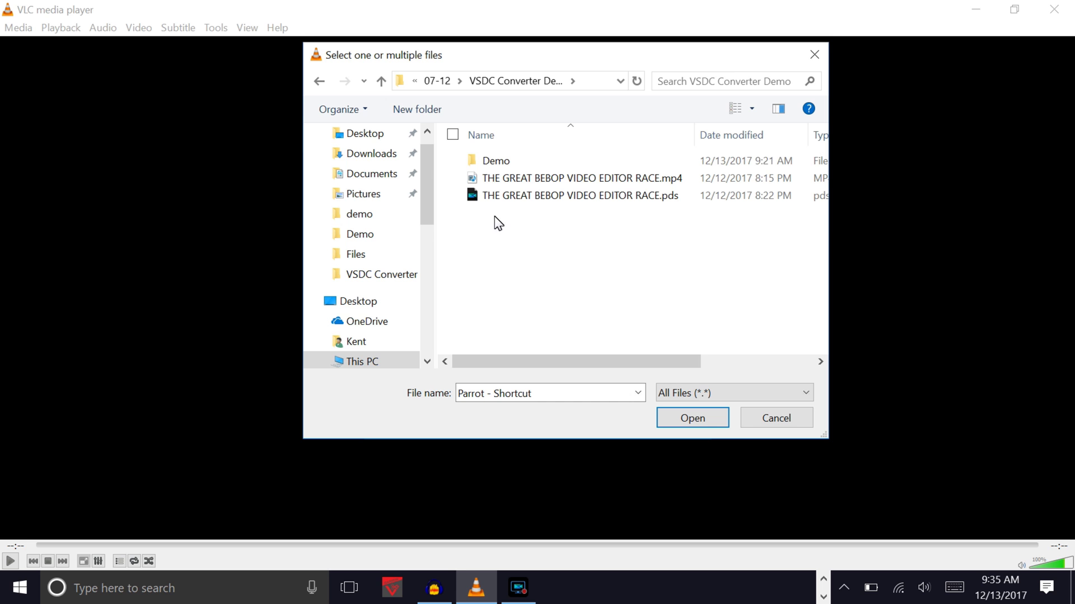
pyautogui.doubleClick(466, 161)
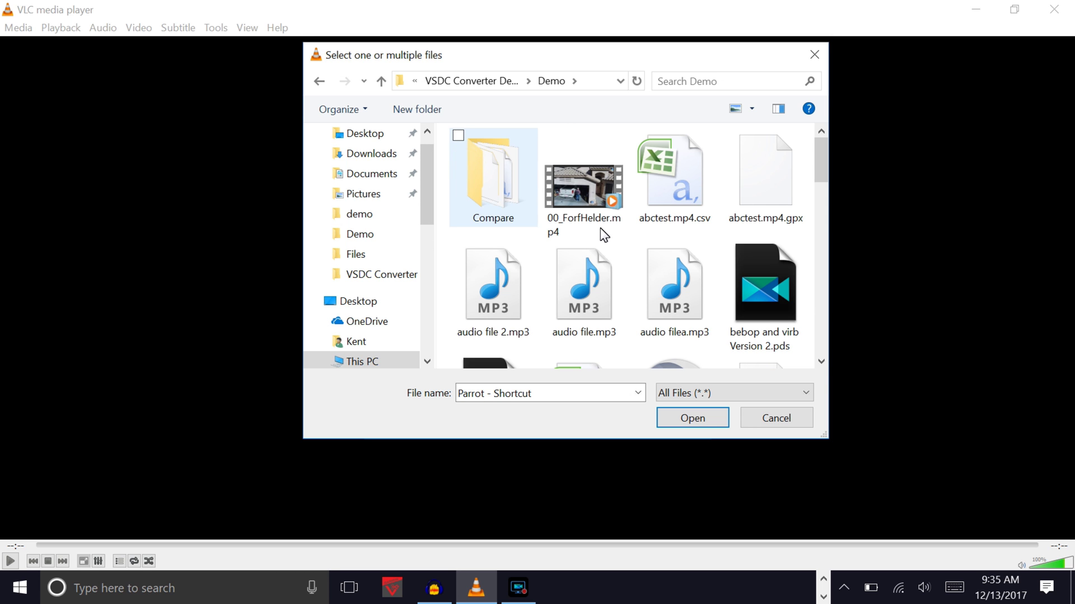
pyautogui.moveTo(823, 154); pyautogui.dragTo(824, 238)
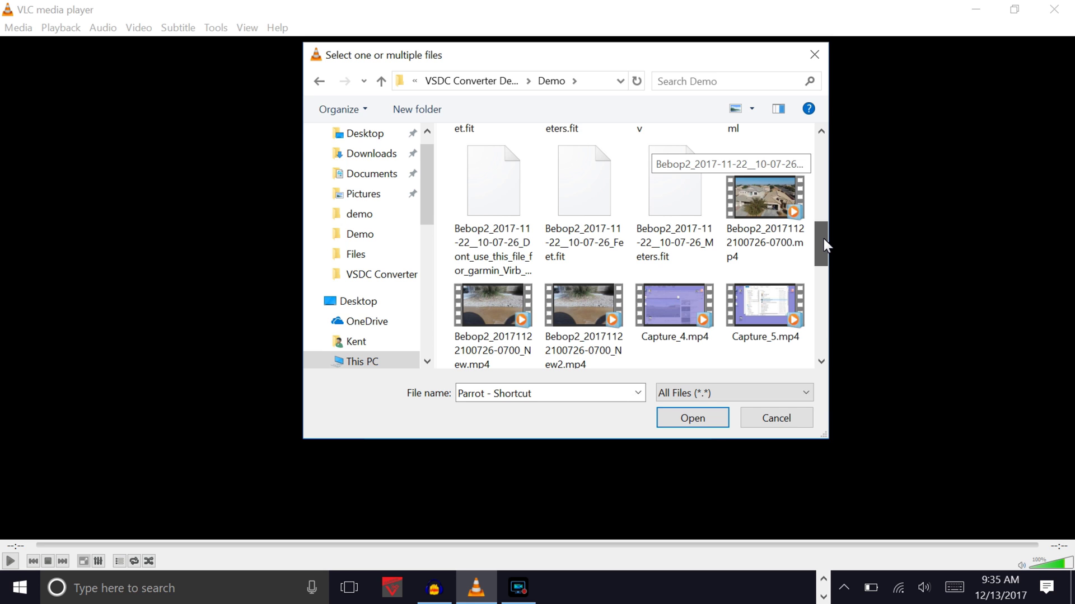
pyautogui.moveTo(824, 239); pyautogui.dragTo(825, 227)
pyautogui.doubleClick(761, 254)
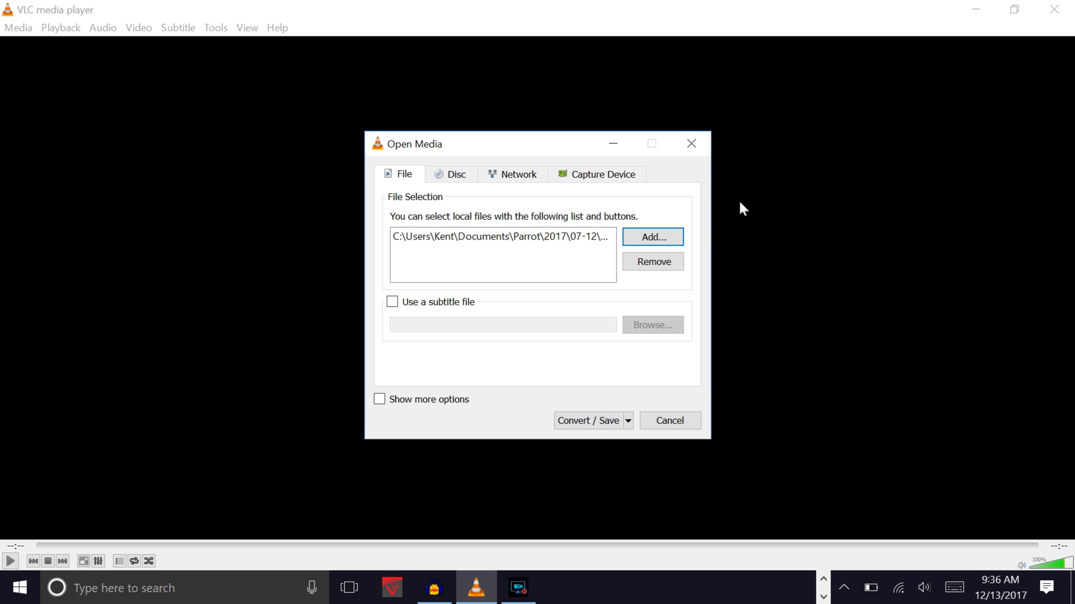
# Switch the Open Media action to Convert and browse for a destination file
pyautogui.click(628, 420)
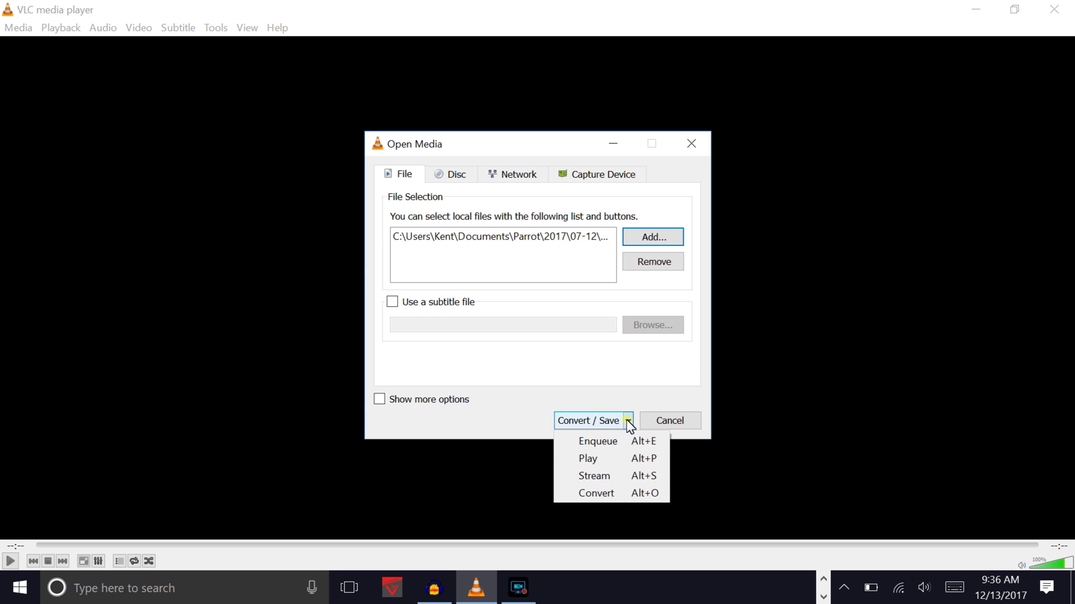
pyautogui.click(609, 494)
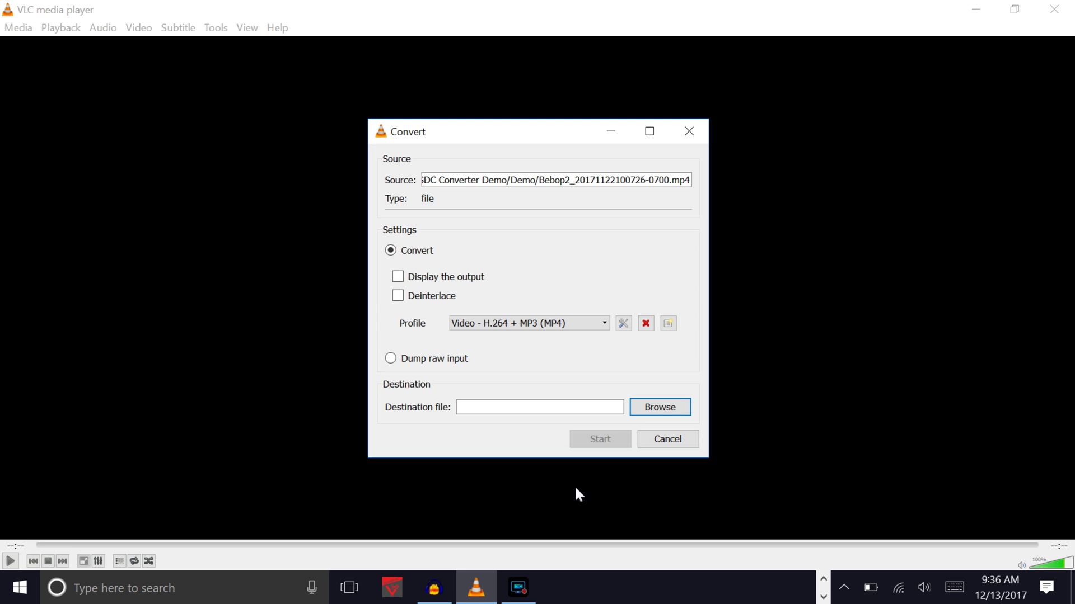
pyautogui.click(660, 404)
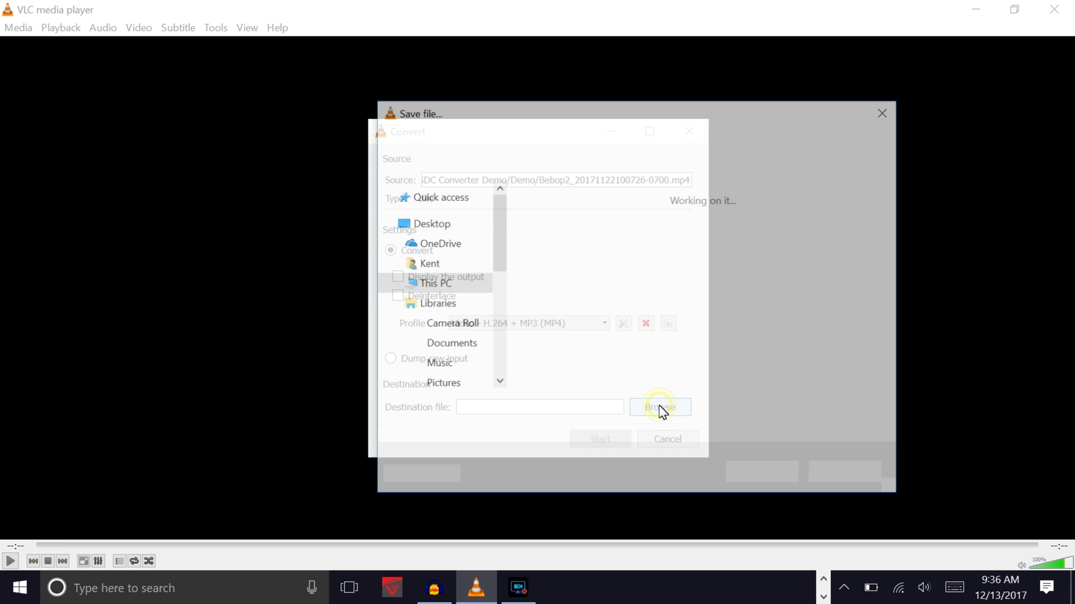
# Save the output as 'VLC Conversion' on the Desktop, using the H.264 + MP3 (MP4) profile
pyautogui.moveTo(497, 231); pyautogui.dragTo(497, 199)
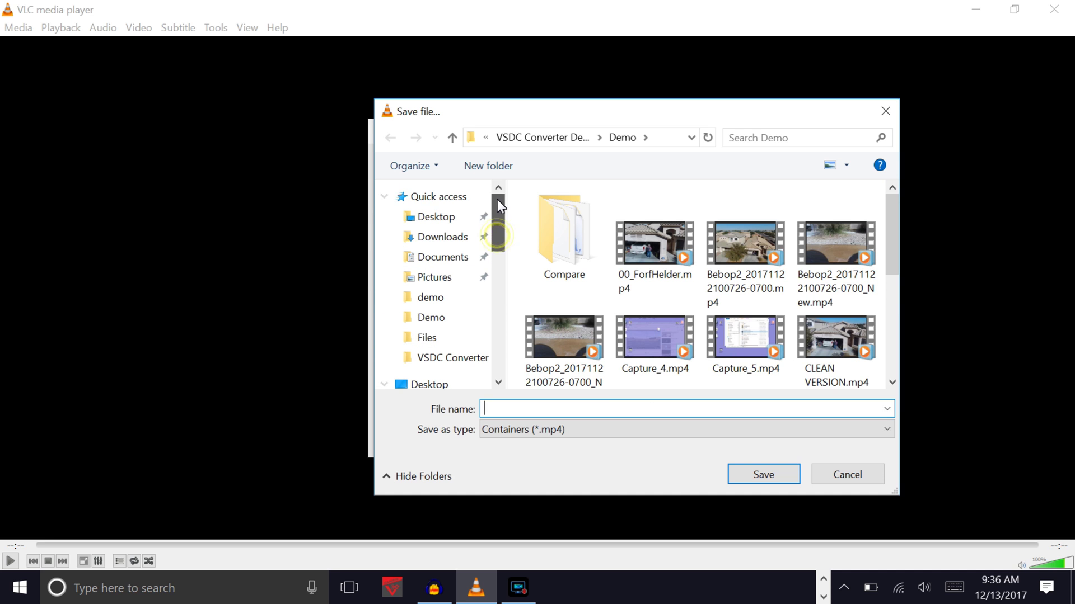
pyautogui.click(438, 216)
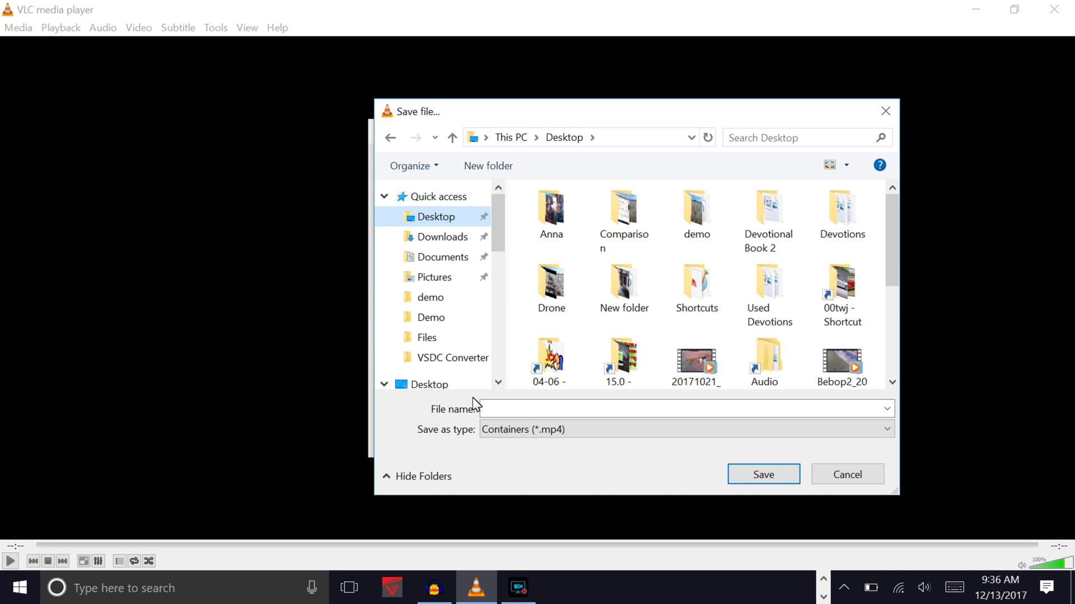
pyautogui.click(583, 408)
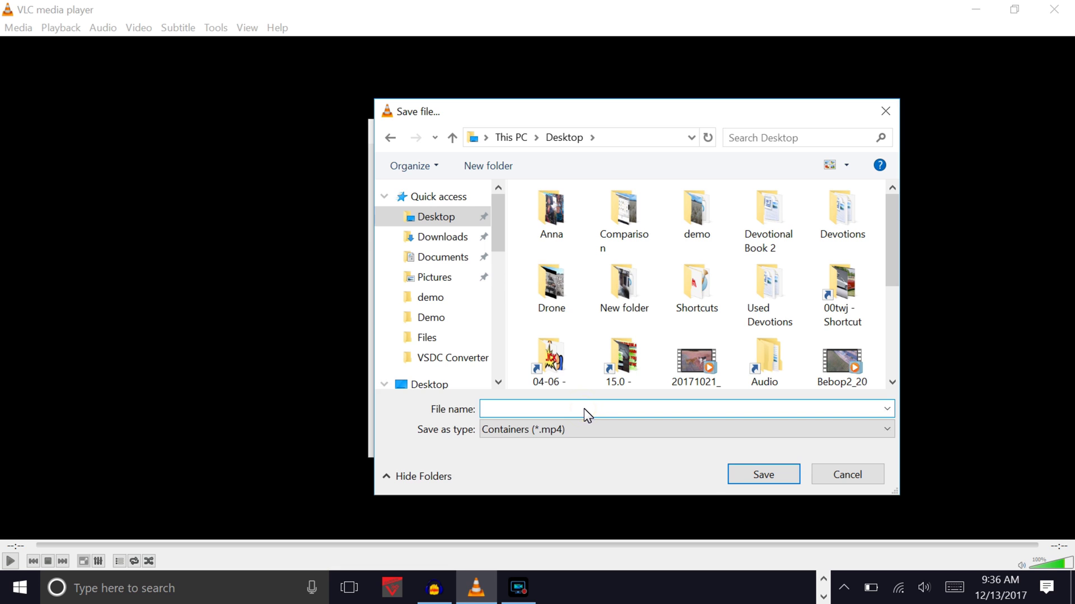
pyautogui.write('VL')
pyautogui.write('C ')
pyautogui.write('Conve')
pyautogui.write('rsion')
pyautogui.click(761, 474)
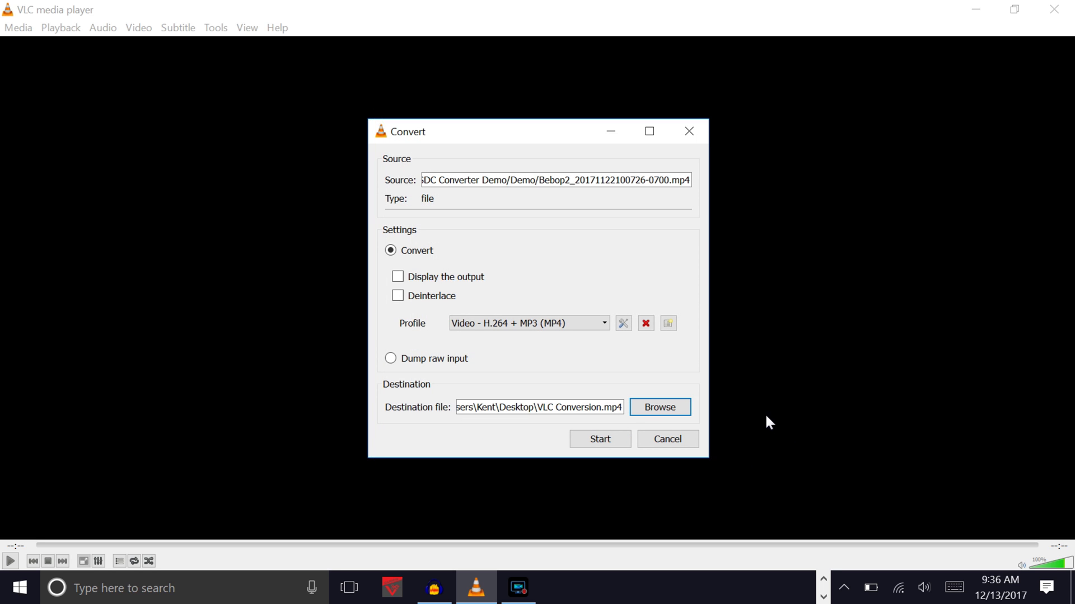
pyautogui.click(624, 326)
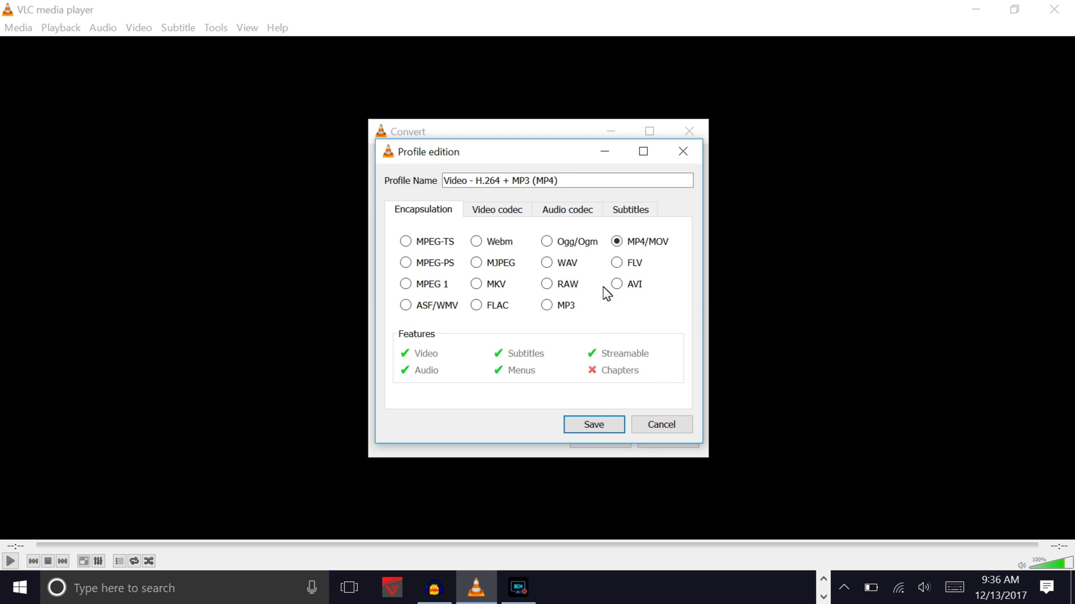
# Tick Keep original video track in the profile's video codec, save the profile, and close VLC
pyautogui.click(501, 215)
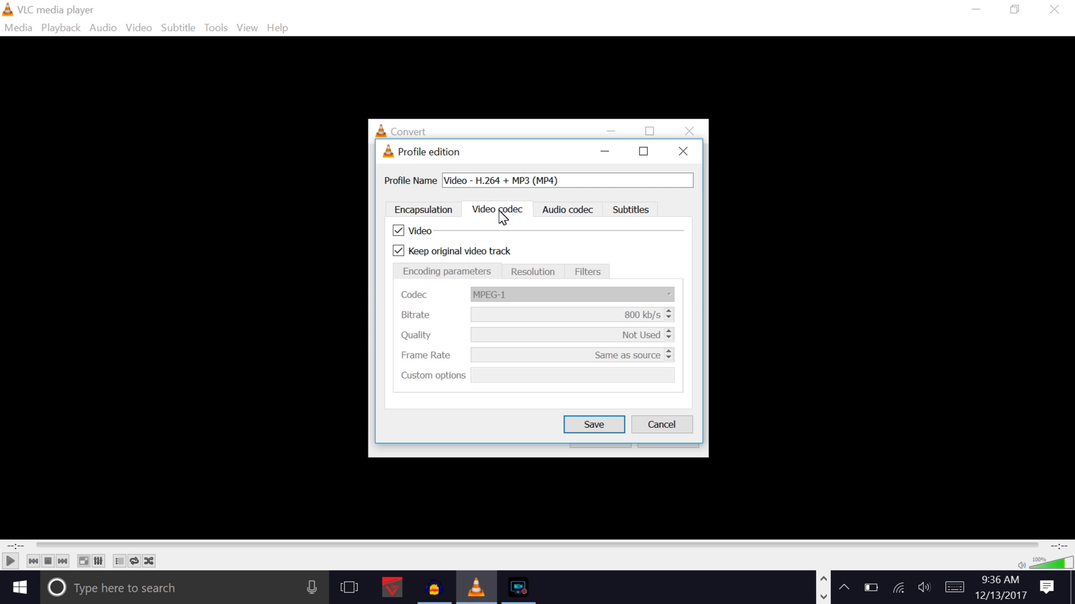
pyautogui.click(398, 253)
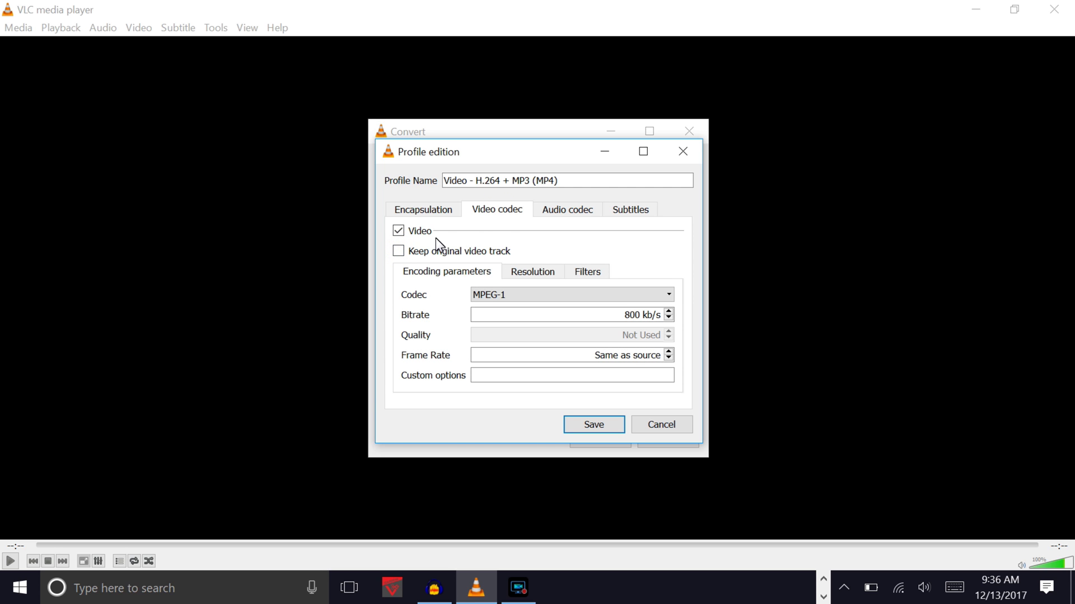
pyautogui.click(399, 251)
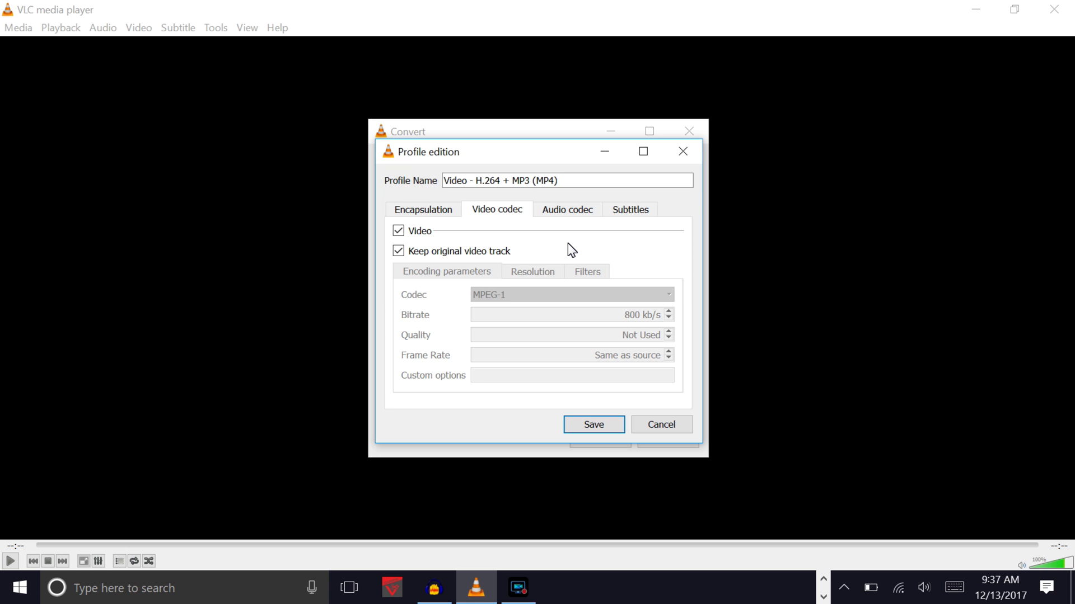
pyautogui.click(603, 425)
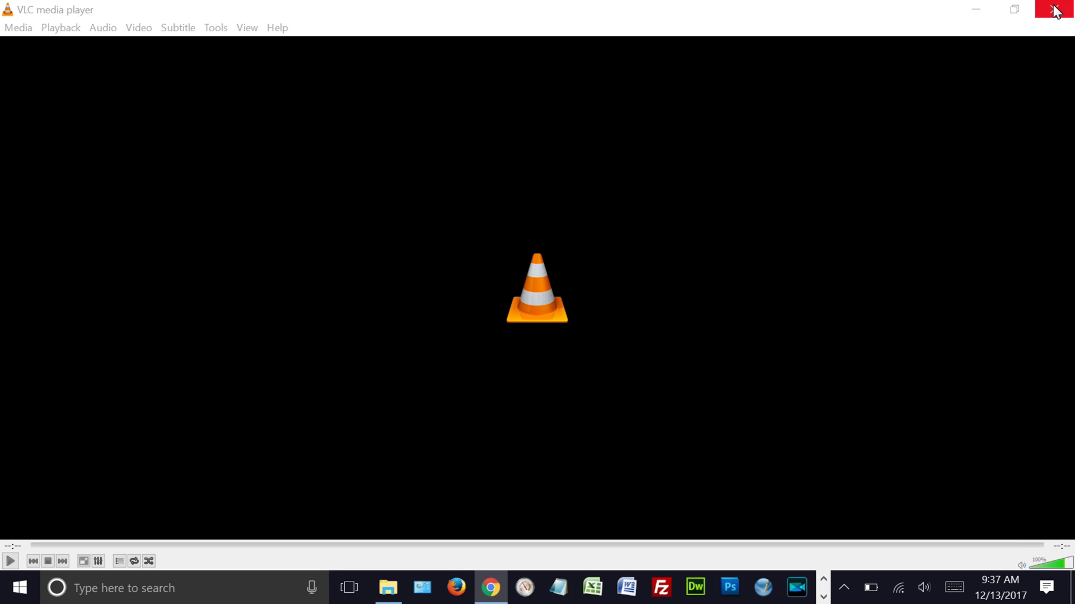
pyautogui.click(1055, 12)
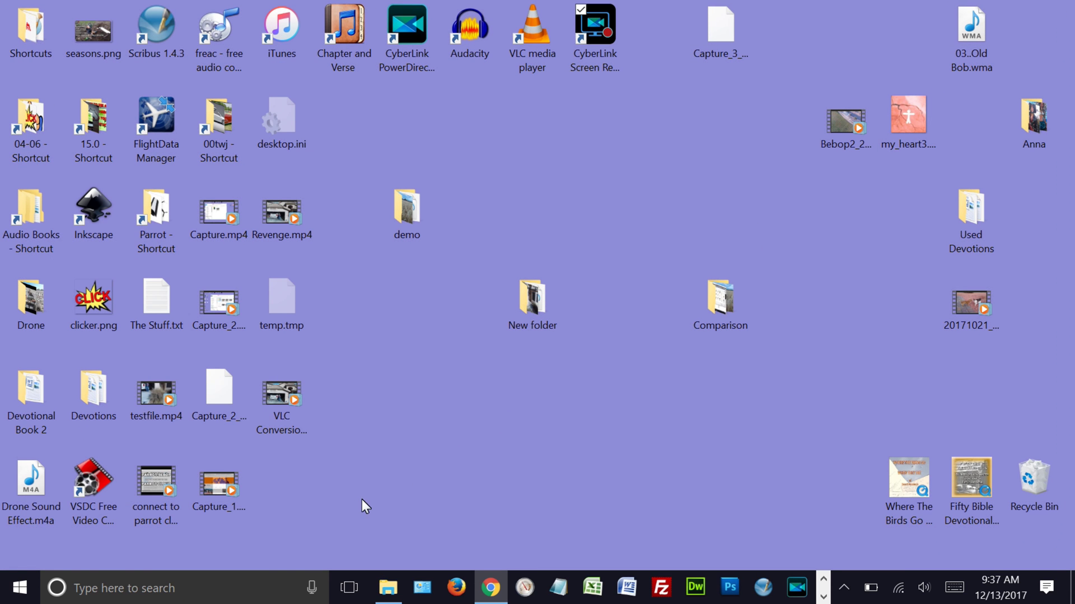
# Play VLC Conversion.mp4 from the desktop in Movies & TV, then close the player
pyautogui.doubleClick(286, 394)
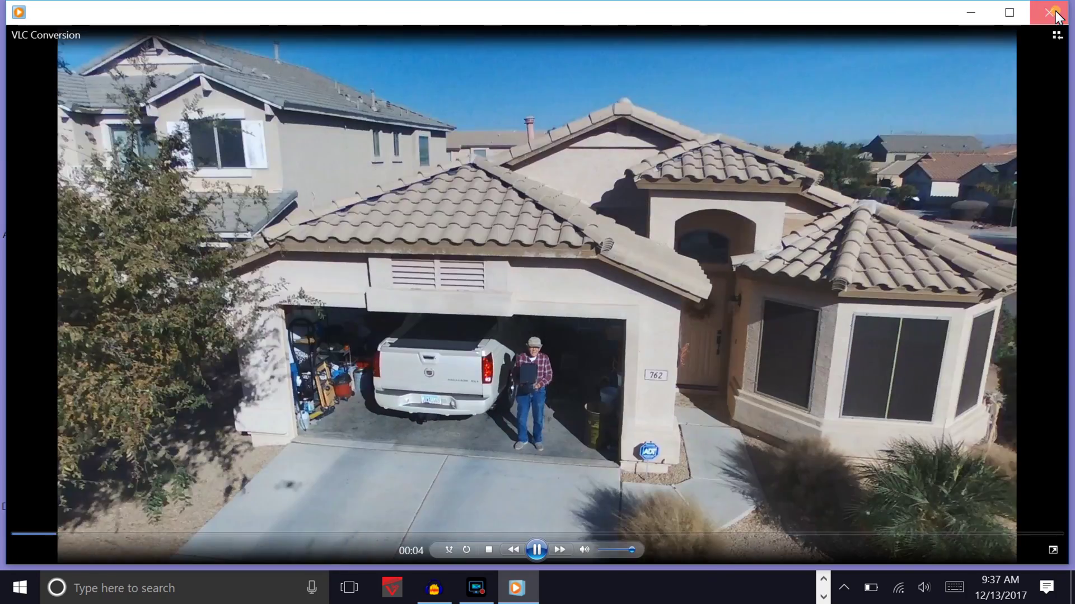
pyautogui.click(1050, 13)
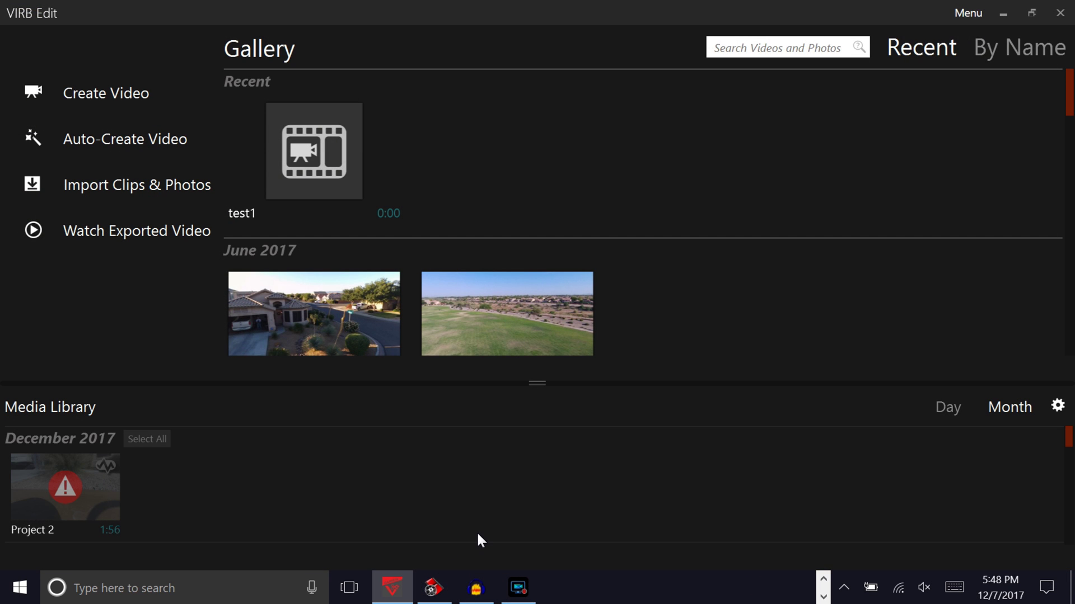
pyautogui.moveTo(314, 152)
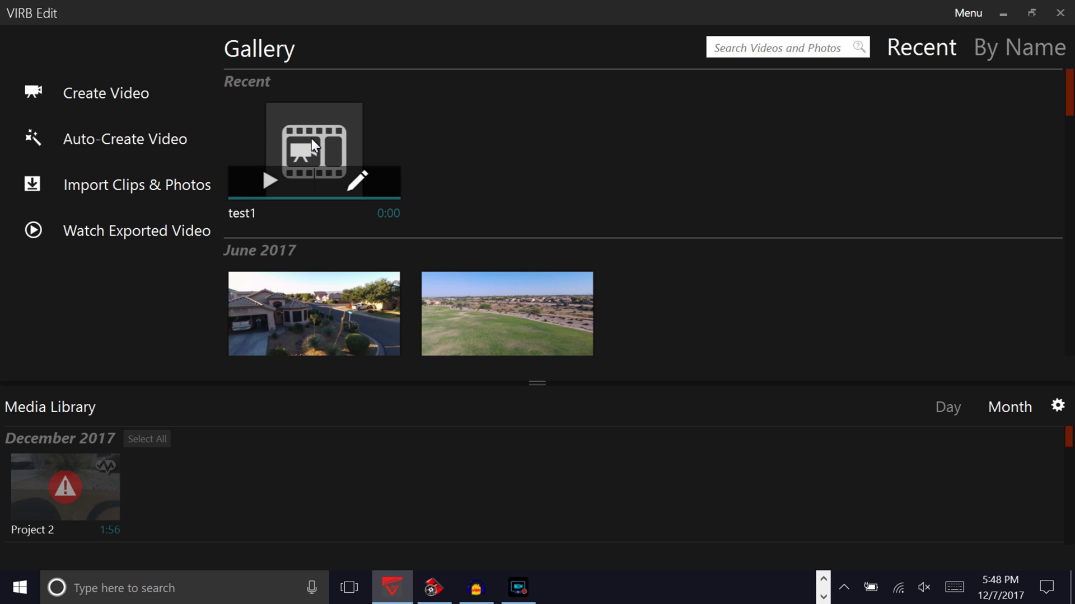
# Delete the test1 video from the VIRB Edit gallery
pyautogui.rightClick(311, 138)
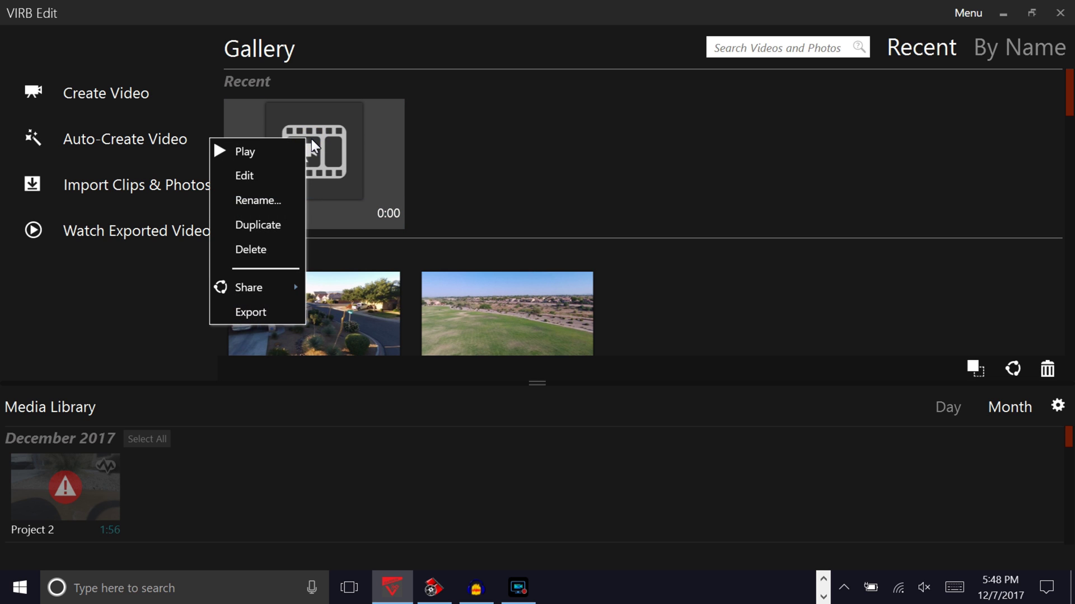
pyautogui.click(270, 247)
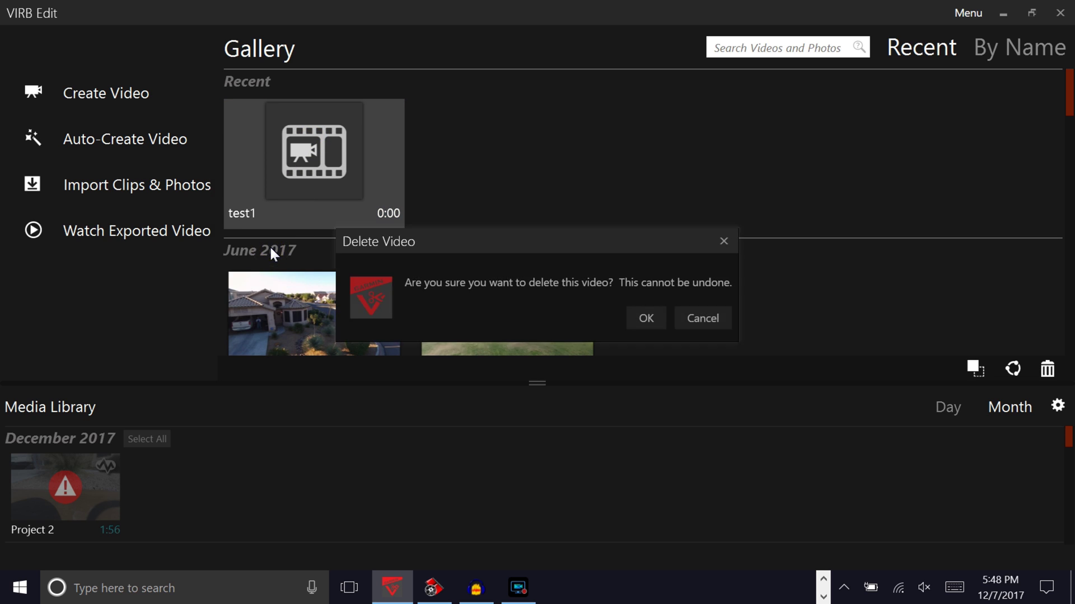
pyautogui.click(639, 317)
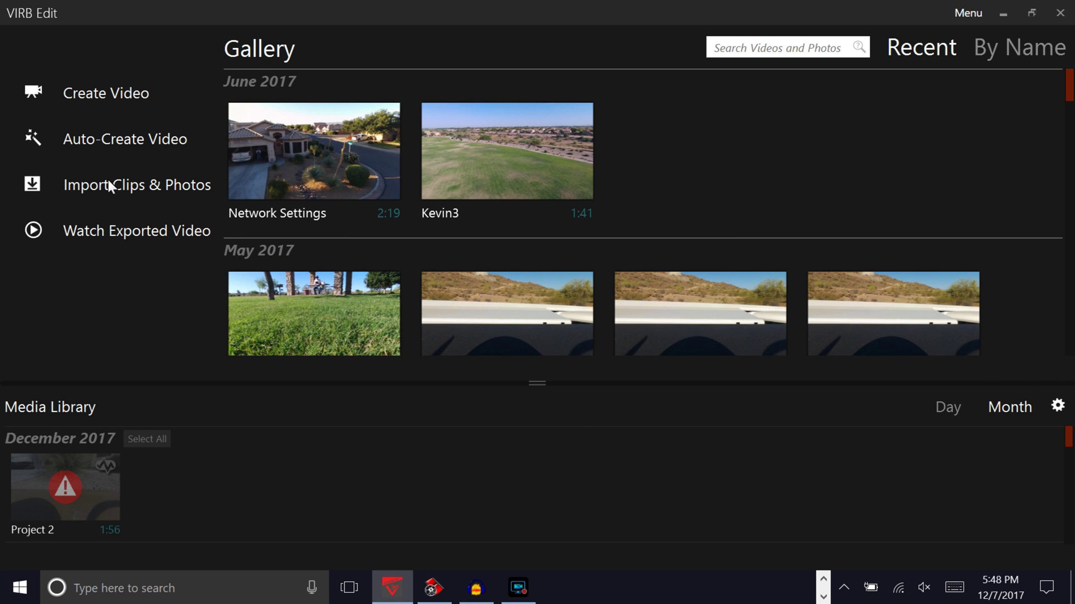
# Start a new video project and name it 'test2'
pyautogui.click(88, 92)
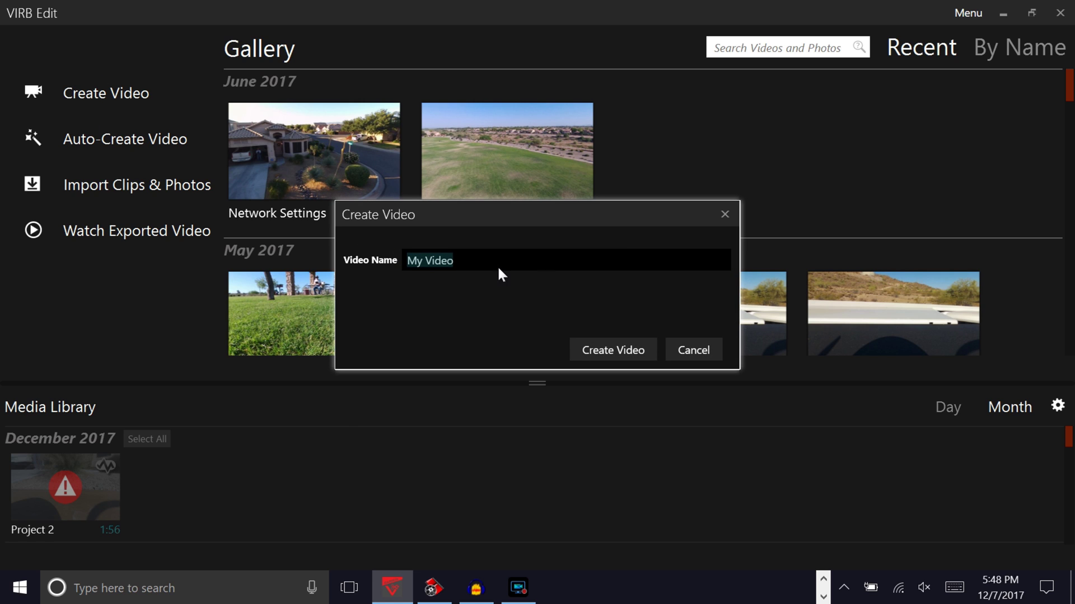
pyautogui.click(469, 258)
pyautogui.write('t')
pyautogui.write('2')
# Create test2 and import the Bebop2 _New.mp4 clip from the Demo folder without copying it
pyautogui.press('Return')
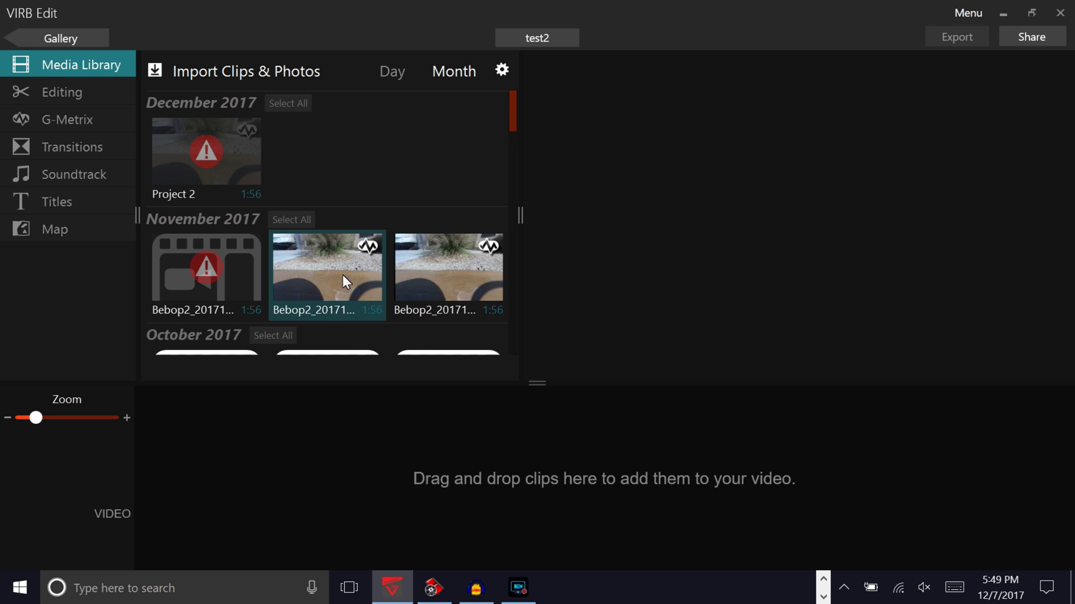
pyautogui.click(223, 73)
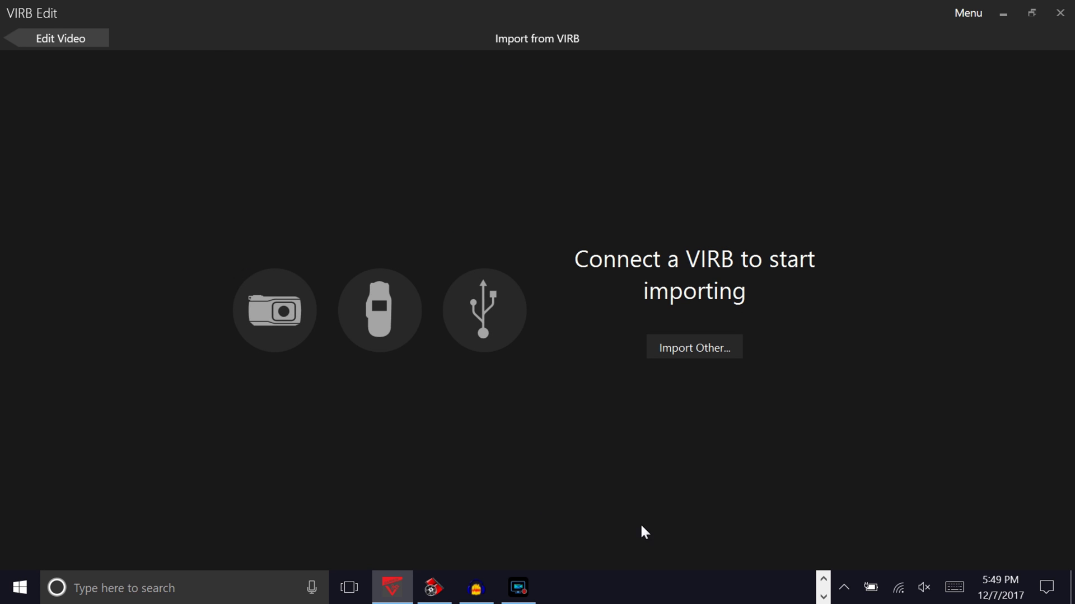
pyautogui.click(700, 347)
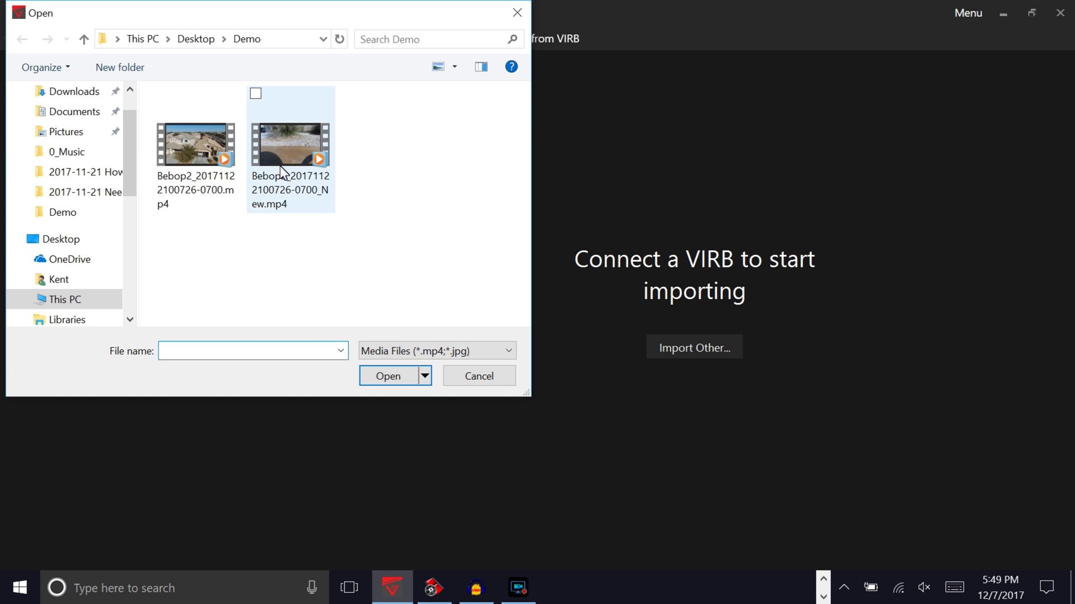
pyautogui.click(291, 150)
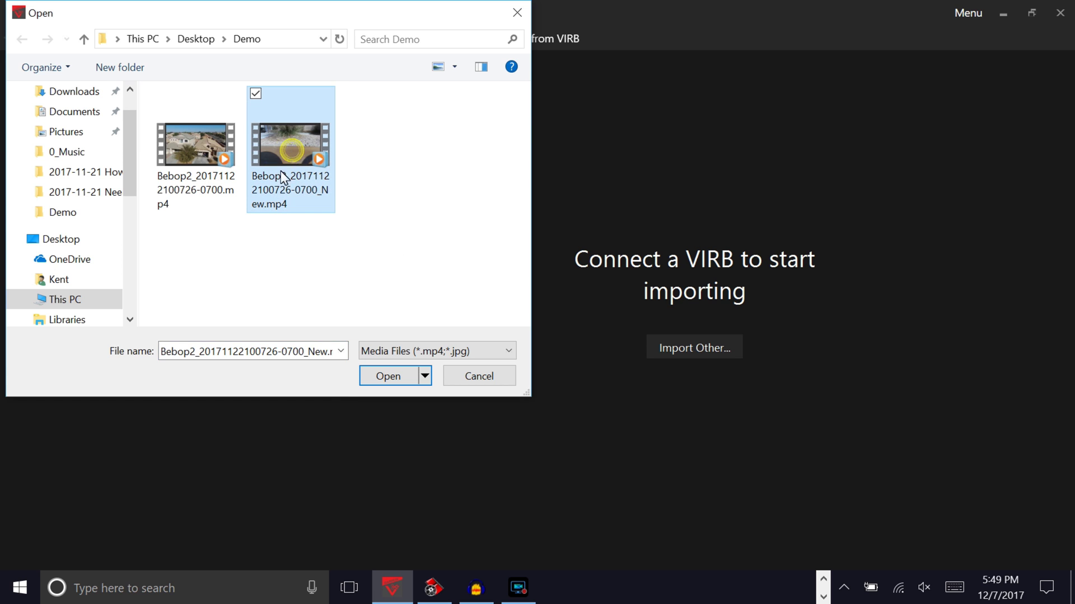
pyautogui.click(393, 377)
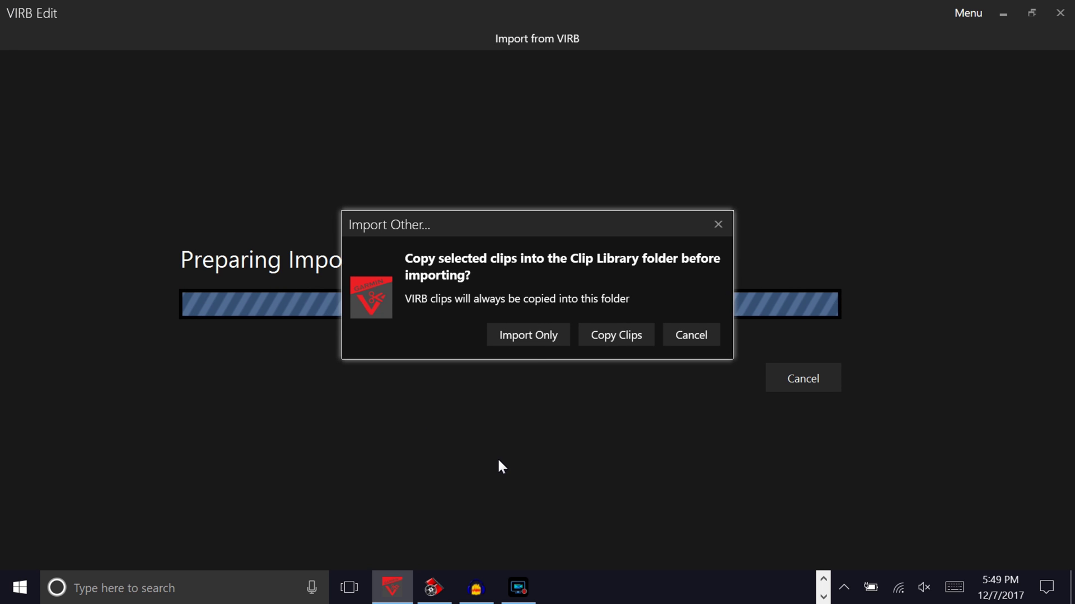
pyautogui.click(539, 334)
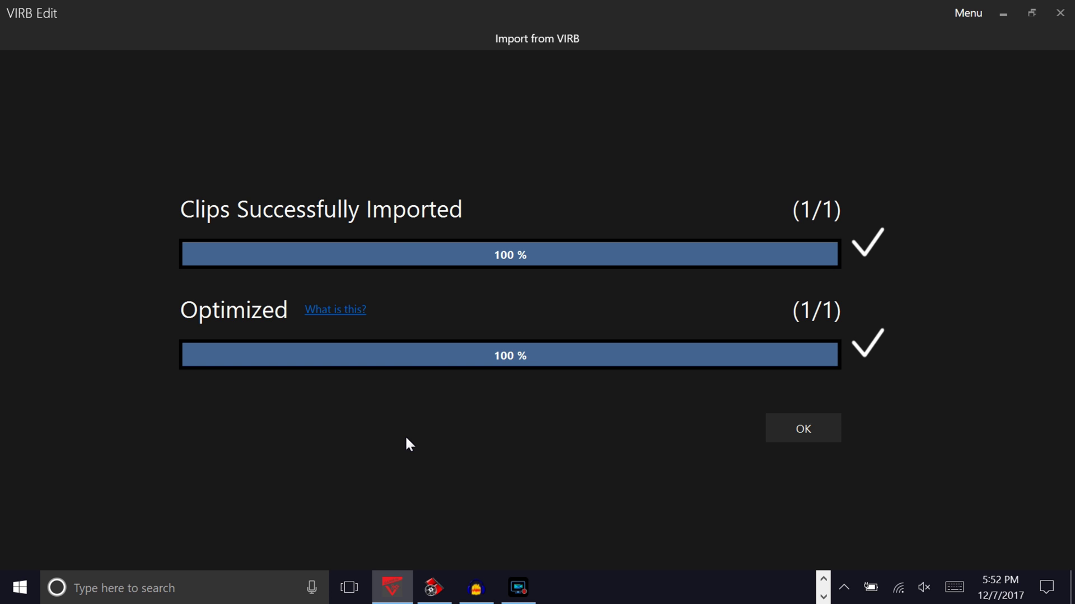
# Dismiss the import summary once import and optimization reach 100%
pyautogui.click(807, 428)
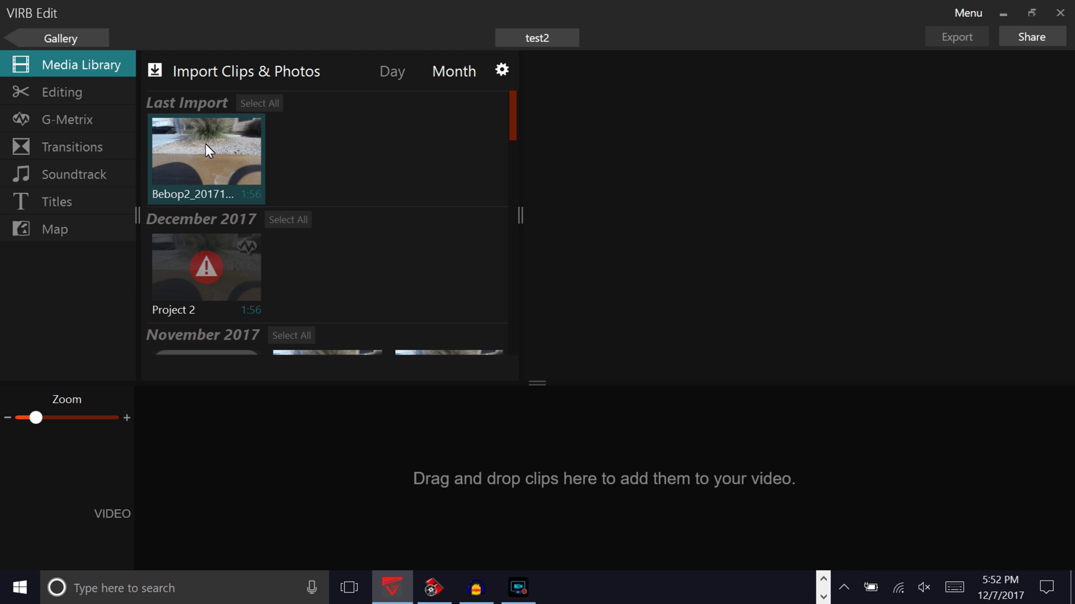
# Put the 1:56 Bebop2 clip on the VIDEO timeline, scrub through it, and open G-Metrix
pyautogui.moveTo(206, 144); pyautogui.dragTo(377, 488)
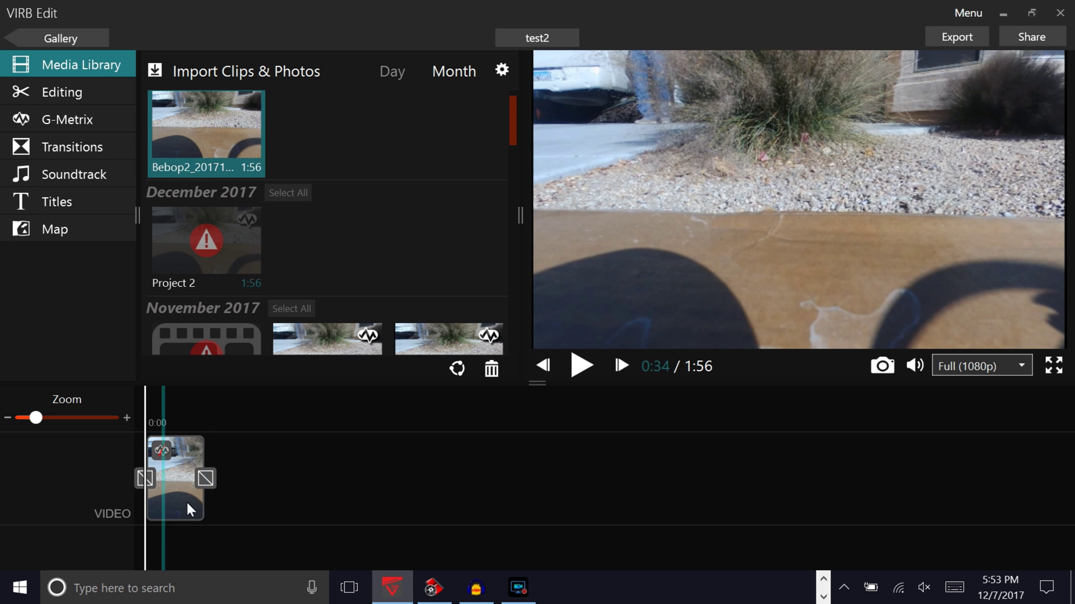
pyautogui.moveTo(206, 489)
pyautogui.mouseDown()
pyautogui.moveTo(320, 499)
pyautogui.moveTo(97, 429)
pyautogui.mouseUp()
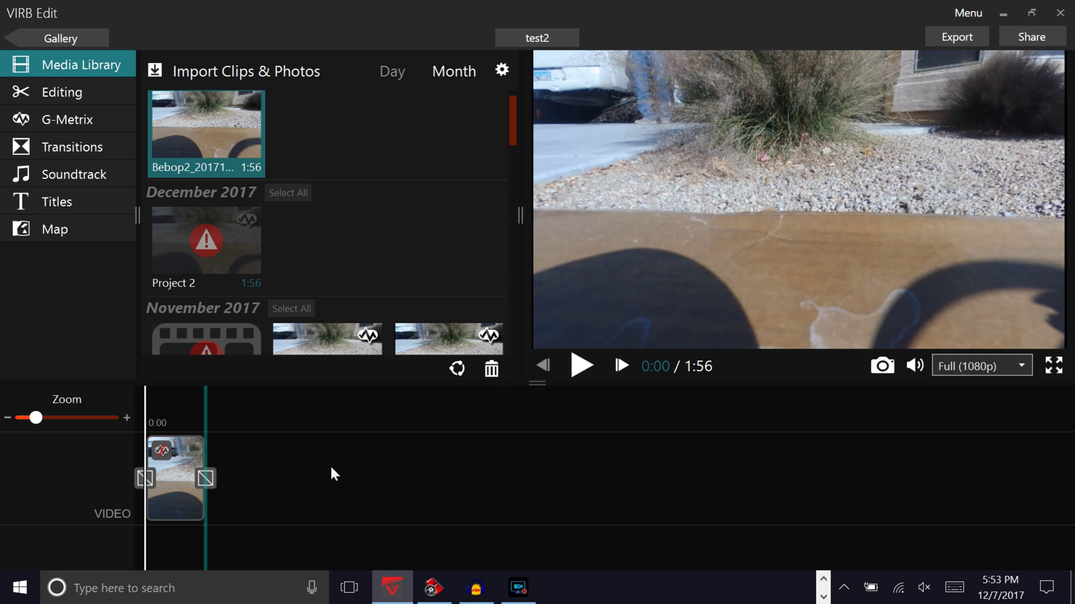
pyautogui.click(58, 120)
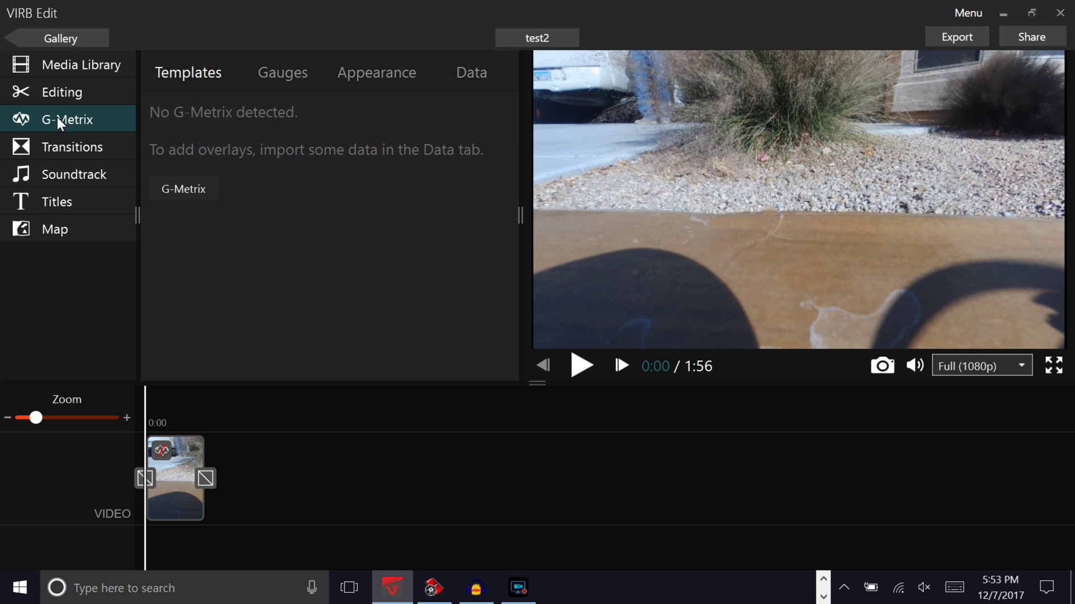
# From the G-Metrix Data tab, import a log from this computer and browse the Demo folder
pyautogui.click(192, 190)
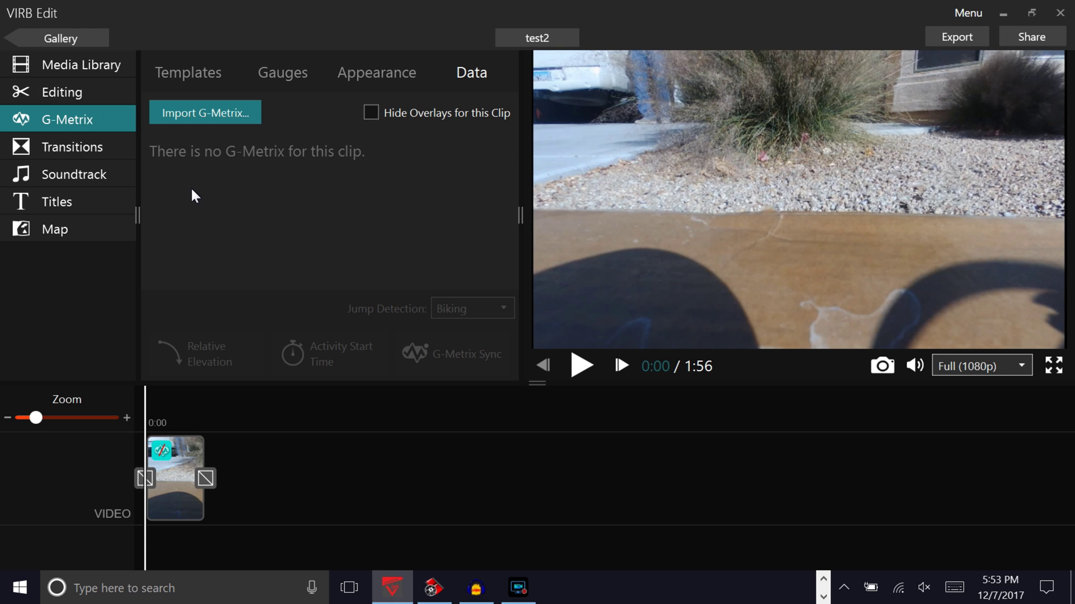
pyautogui.click(189, 112)
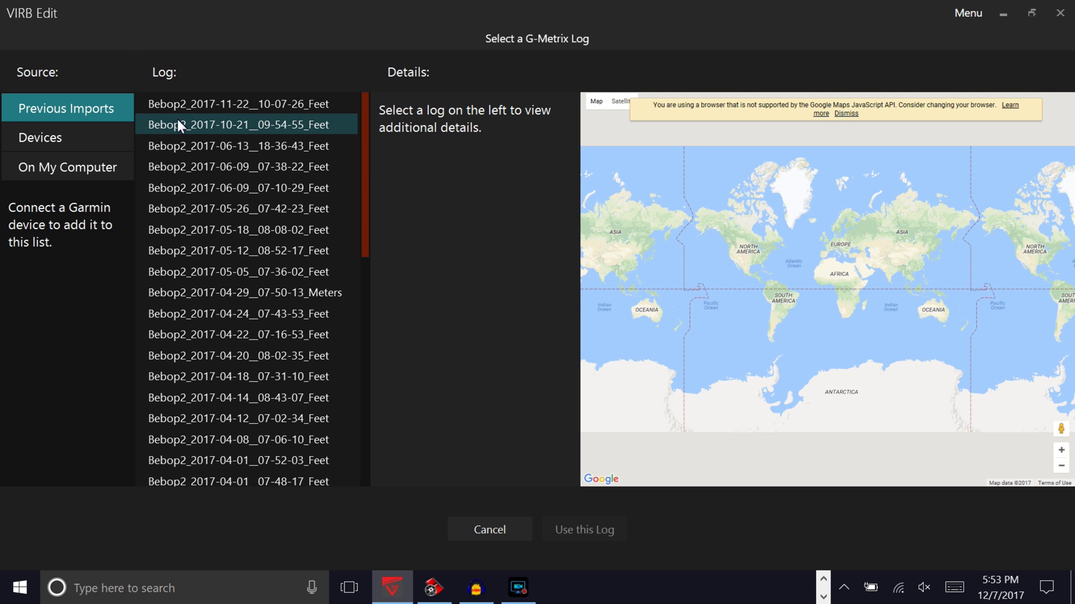
pyautogui.click(59, 167)
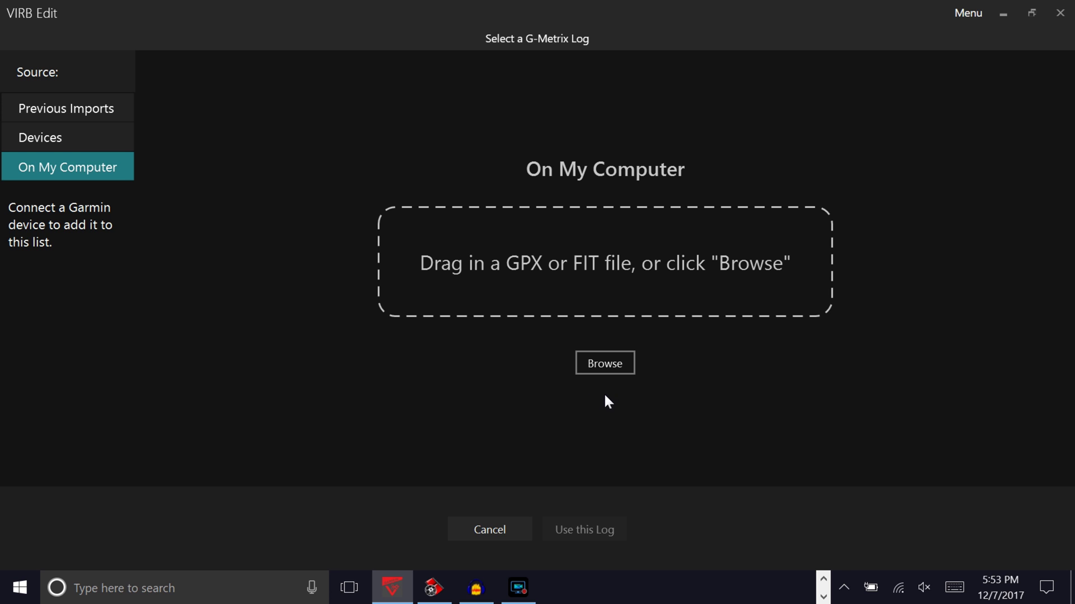
pyautogui.click(607, 363)
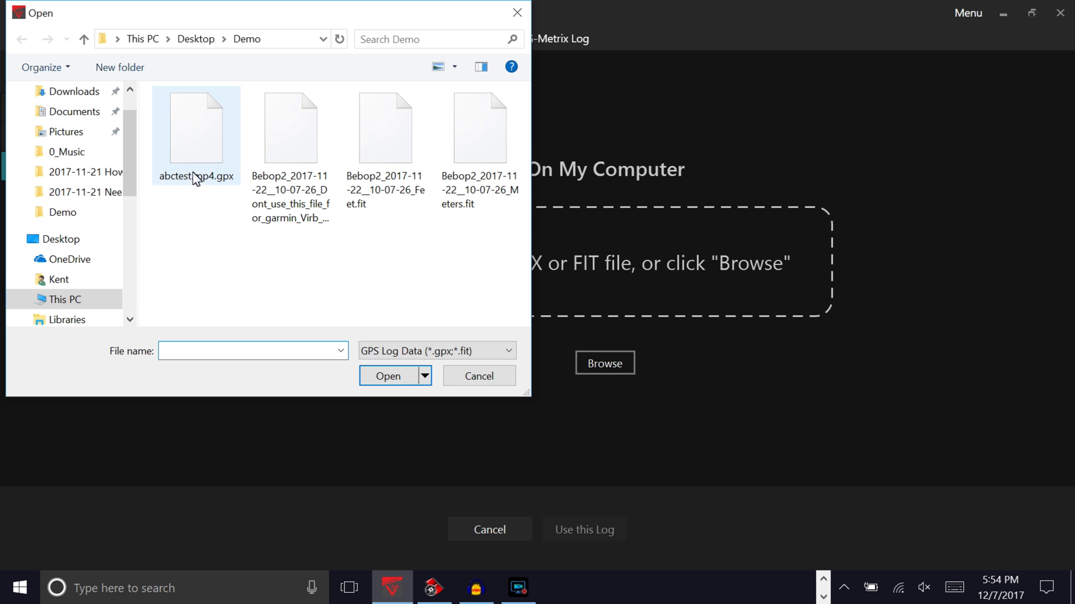
# Load the Bebop2_2017-11-22__10-07-26_Feet .fit log and use it for the clip
pyautogui.click(381, 136)
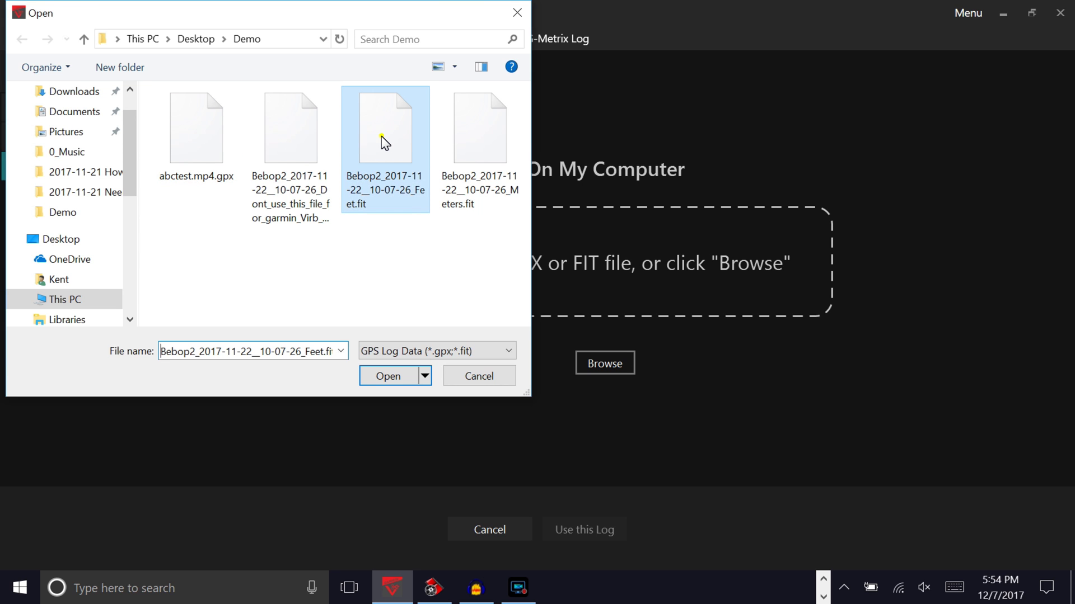
pyautogui.click(386, 375)
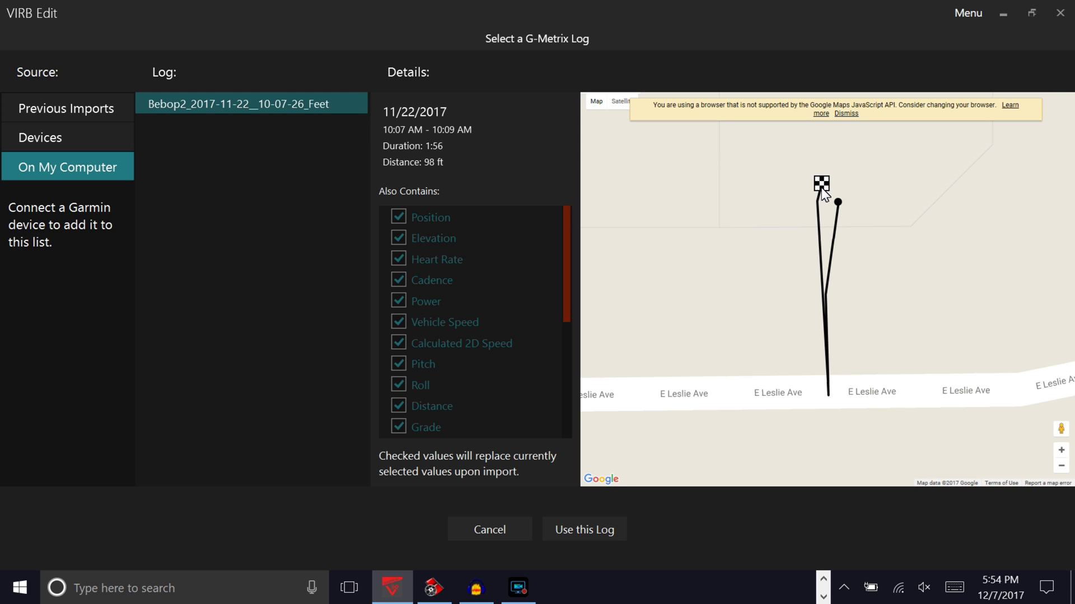
pyautogui.click(578, 530)
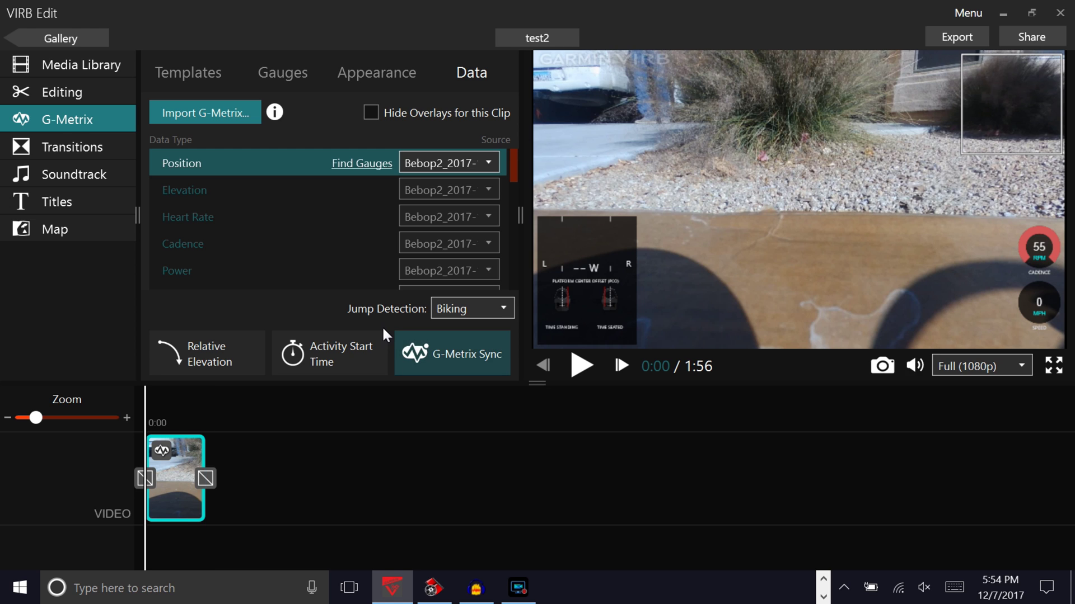
# Show the G-Metrix templates list, scrolled down to the Bebop 05 presets
pyautogui.click(190, 73)
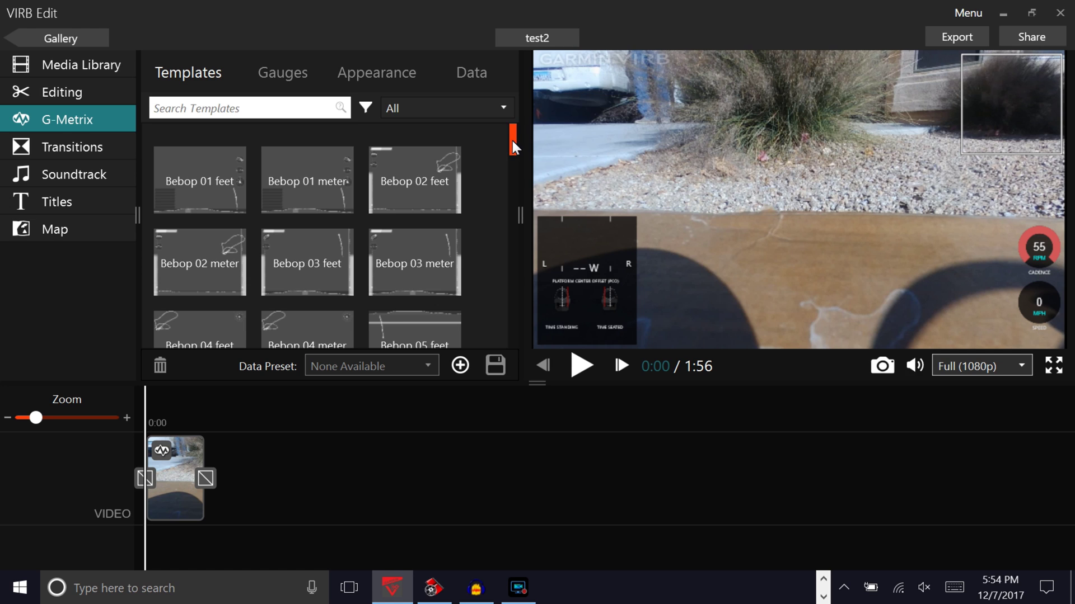
pyautogui.moveTo(512, 140); pyautogui.dragTo(512, 161)
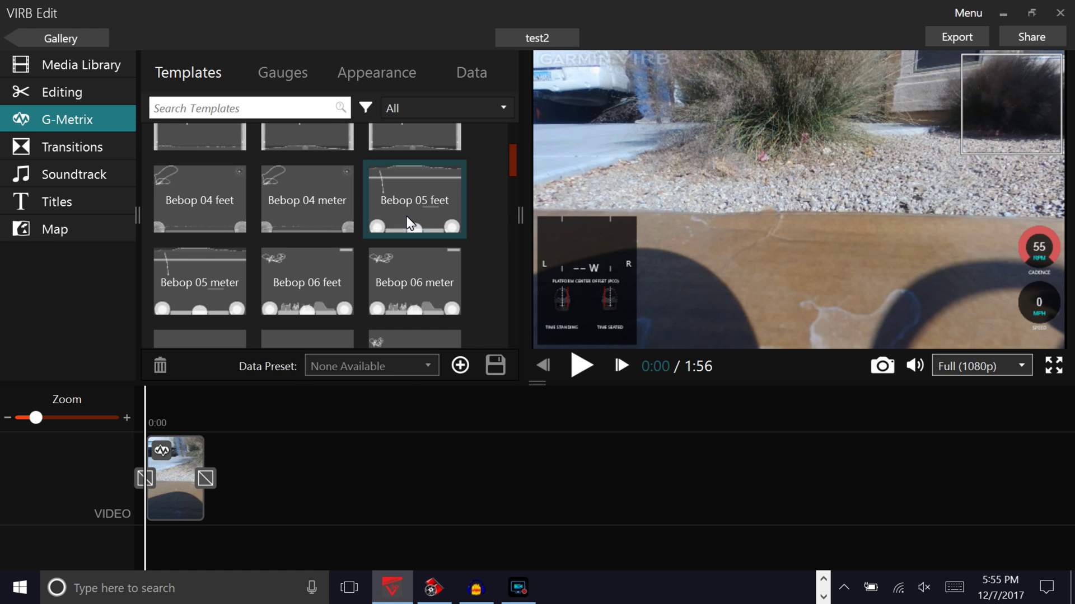
pyautogui.moveTo(415, 200)
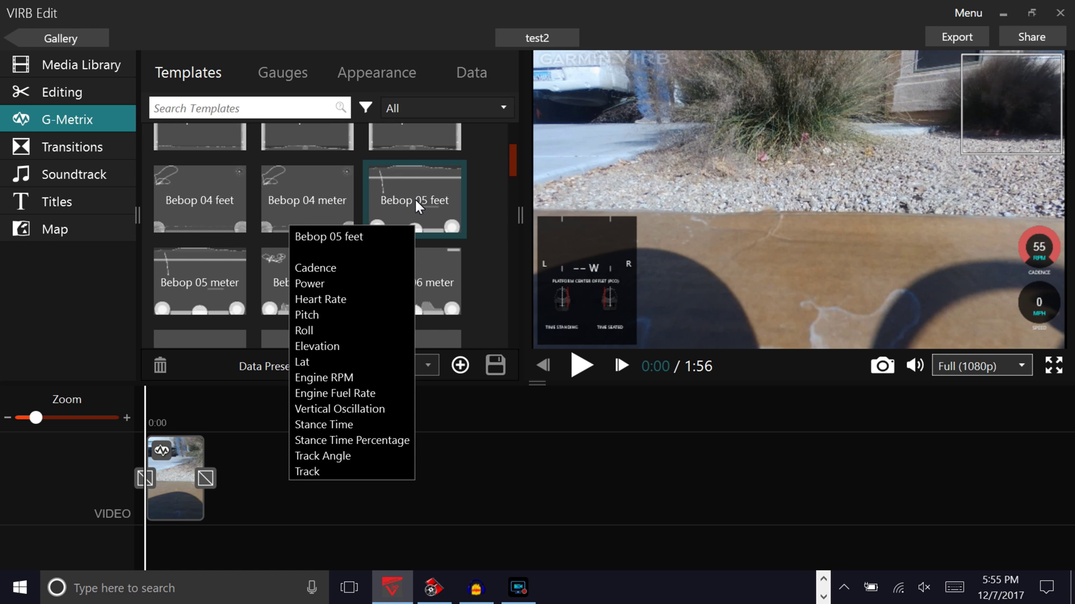
# Apply the Bebop 05 feet template and preview playback, pausing at 0:06
pyautogui.click(415, 200)
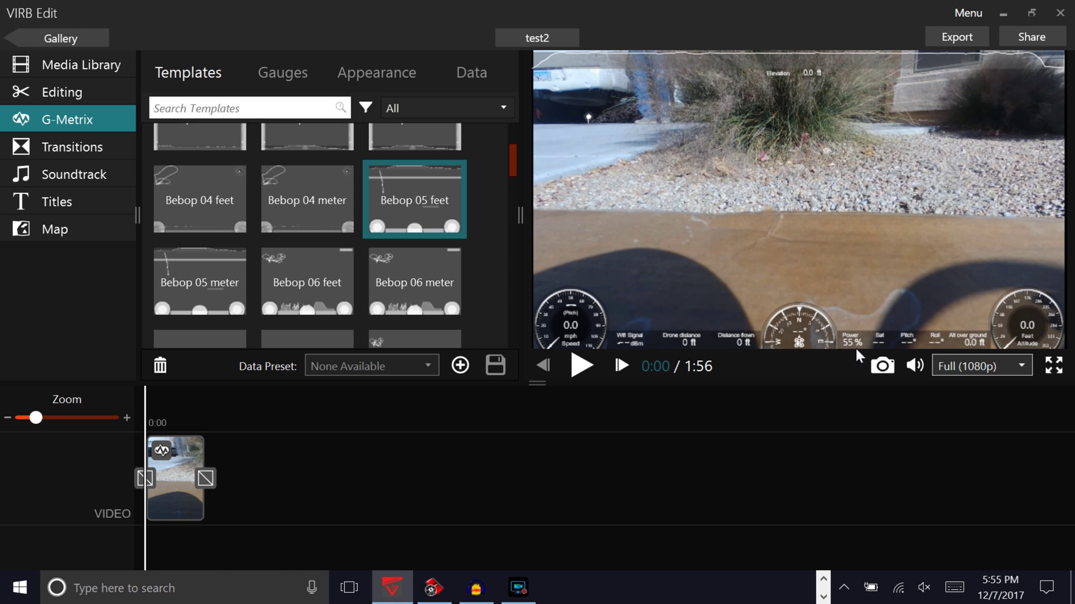
pyautogui.click(576, 365)
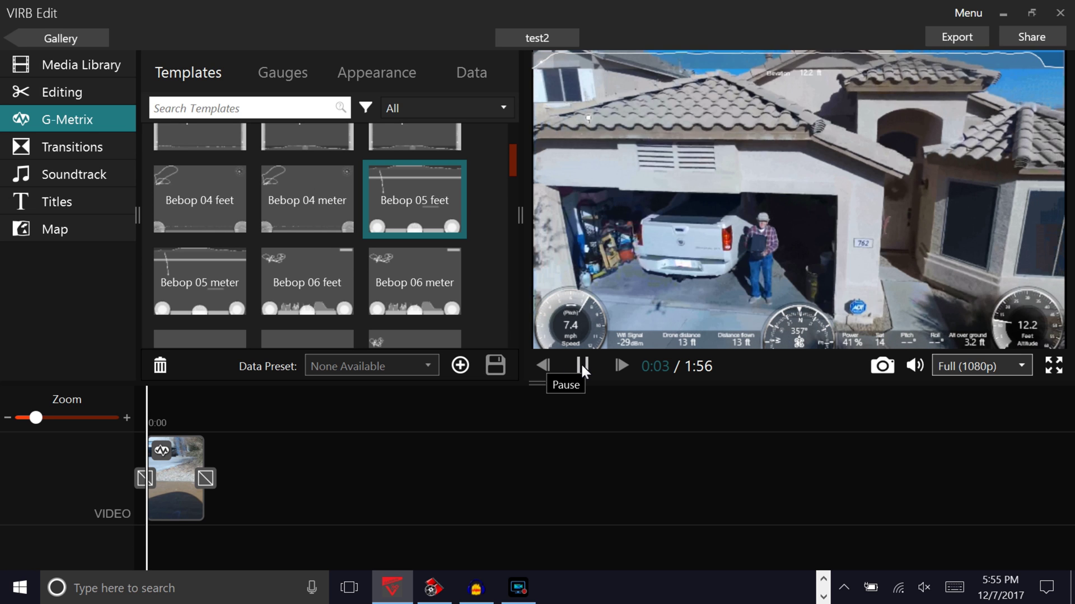
pyautogui.click(582, 364)
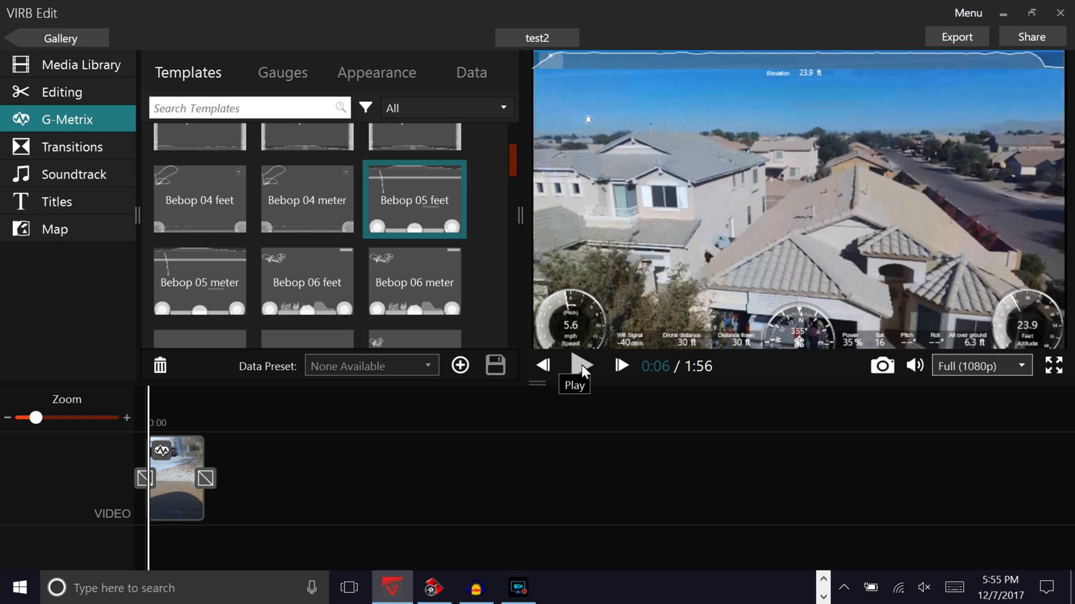
# Open MP4 export with 1080p resolution and branding set to None
pyautogui.click(955, 37)
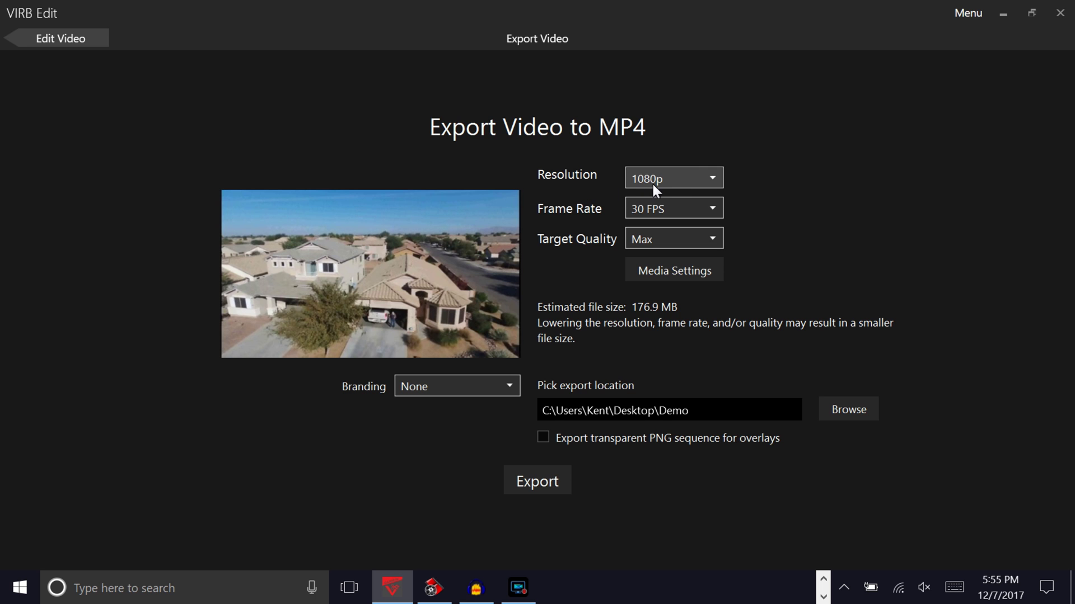
pyautogui.click(712, 180)
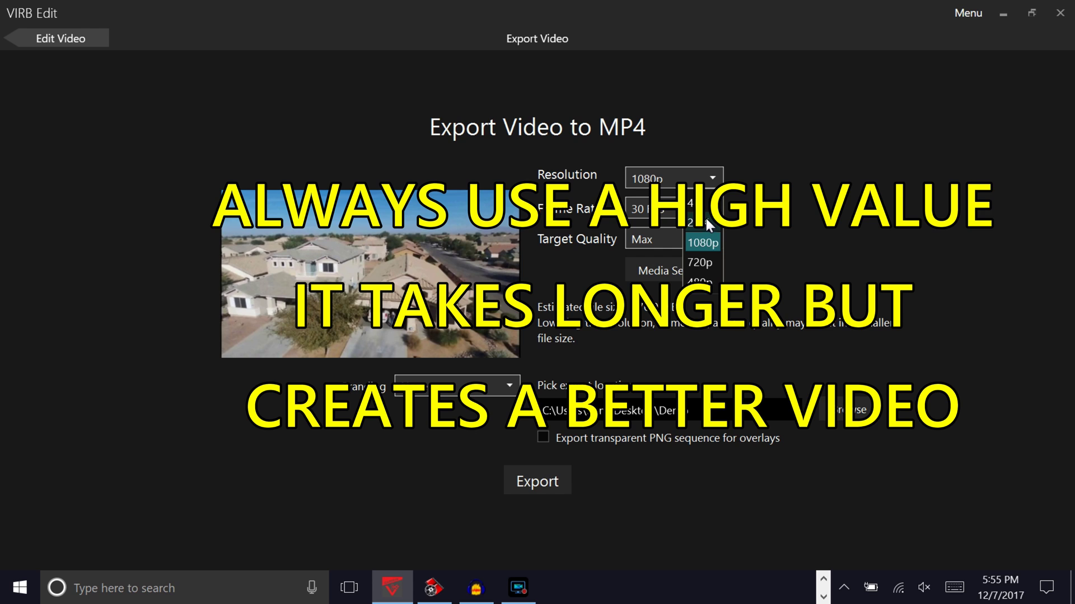
pyautogui.click(700, 241)
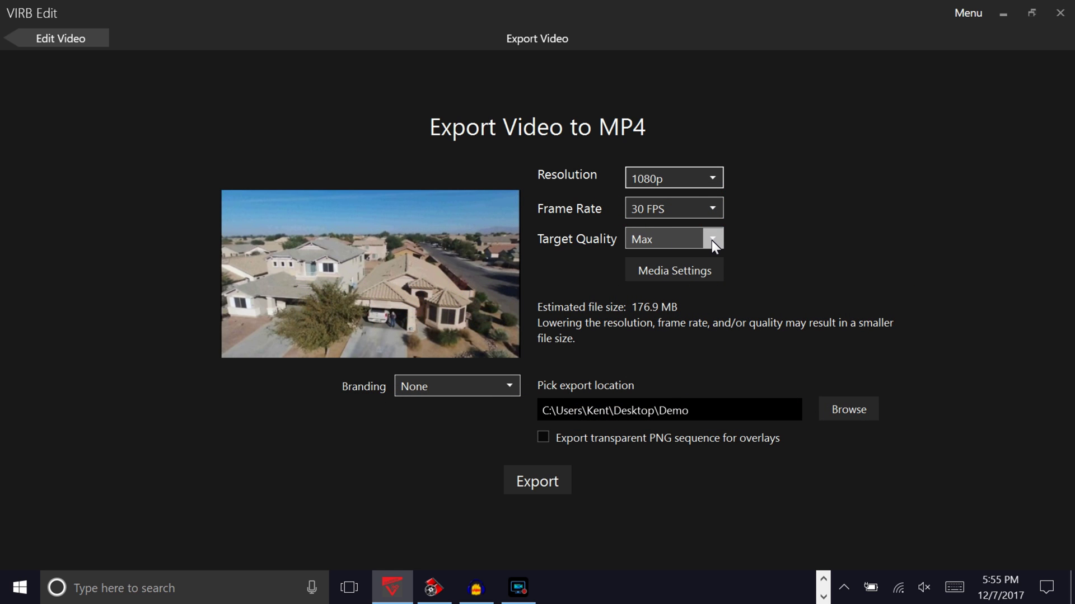
pyautogui.click(510, 387)
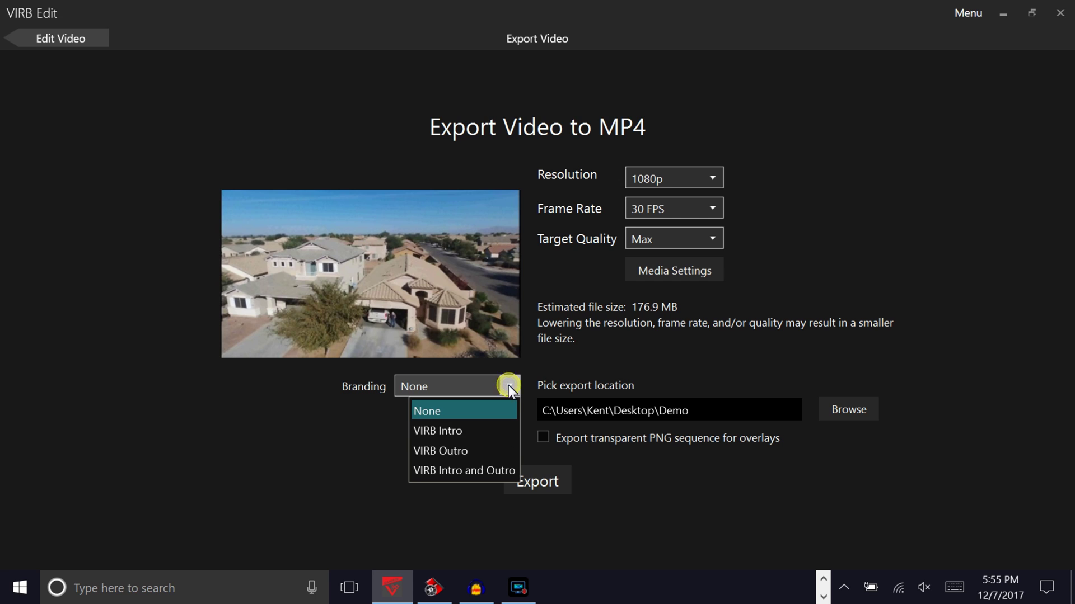
pyautogui.click(482, 407)
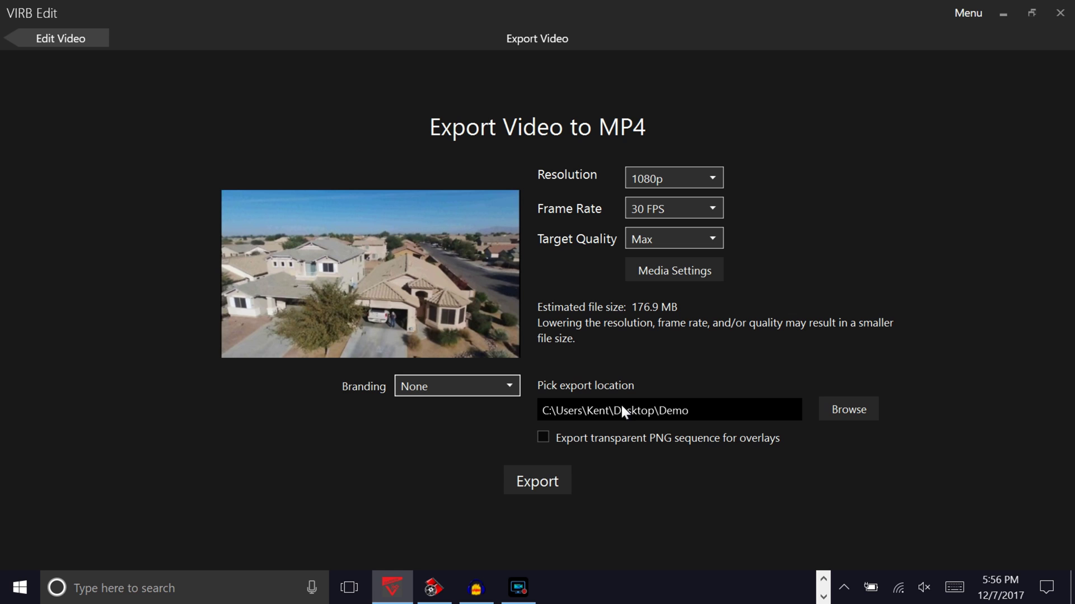
# Choose Desktop\Demo as the export destination folder
pyautogui.click(844, 408)
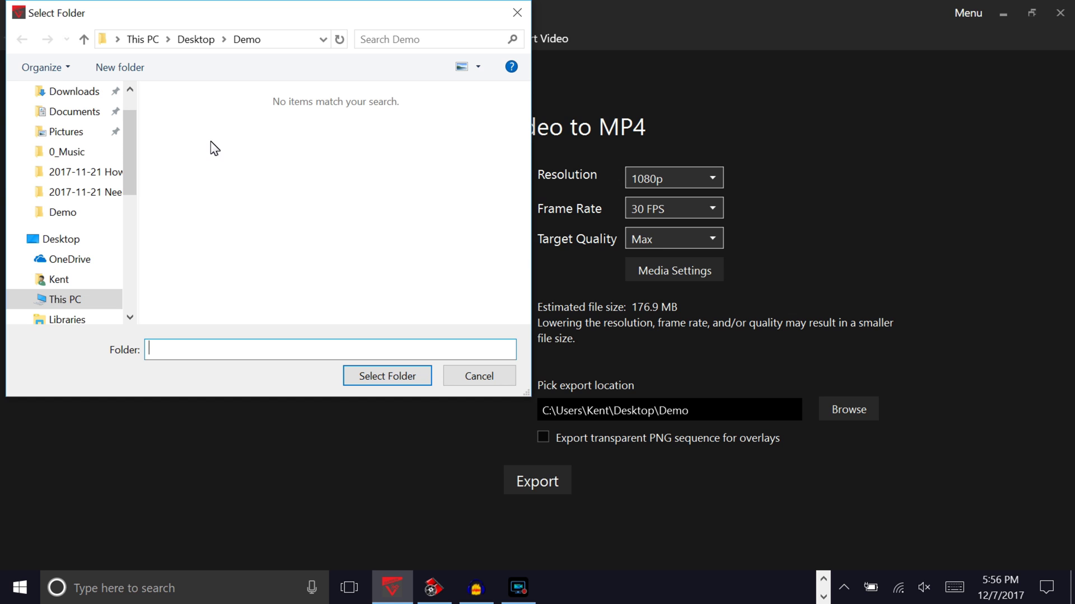
pyautogui.click(84, 40)
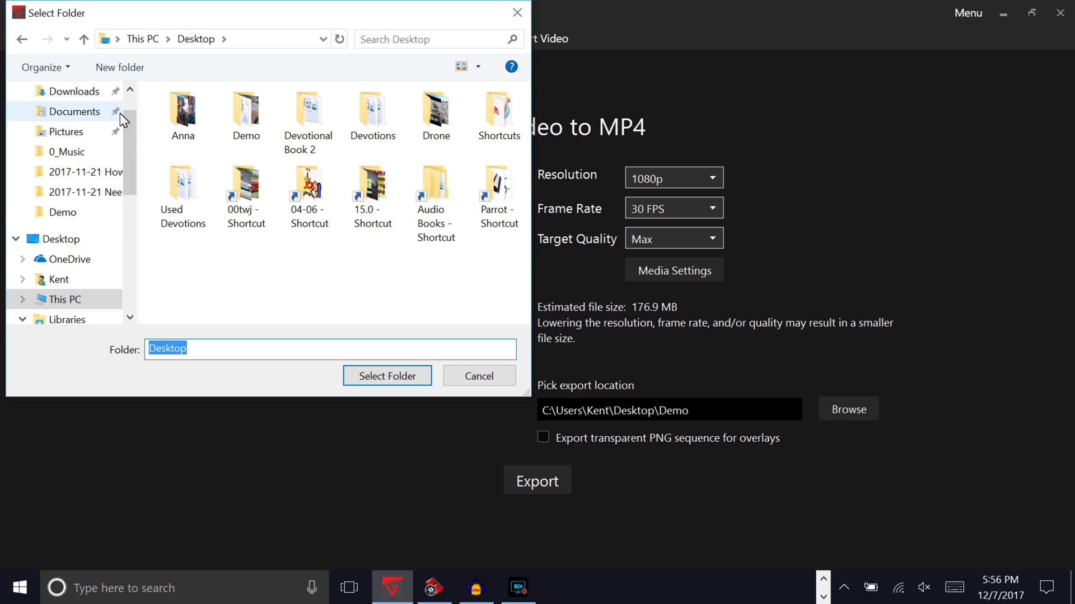
pyautogui.scroll(1, 125, 106)
pyautogui.click(70, 122)
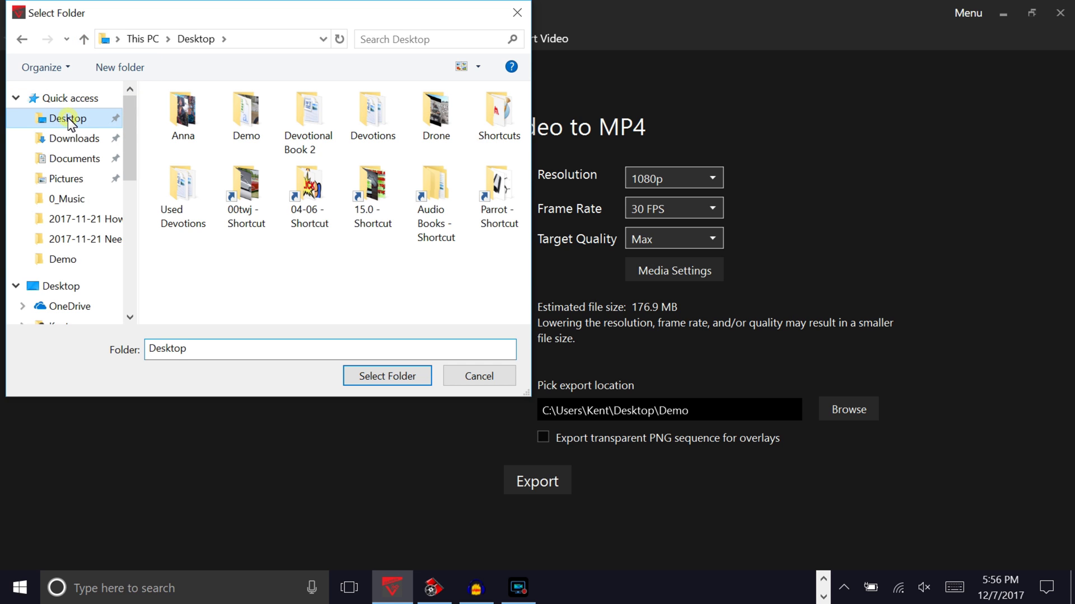
pyautogui.click(242, 113)
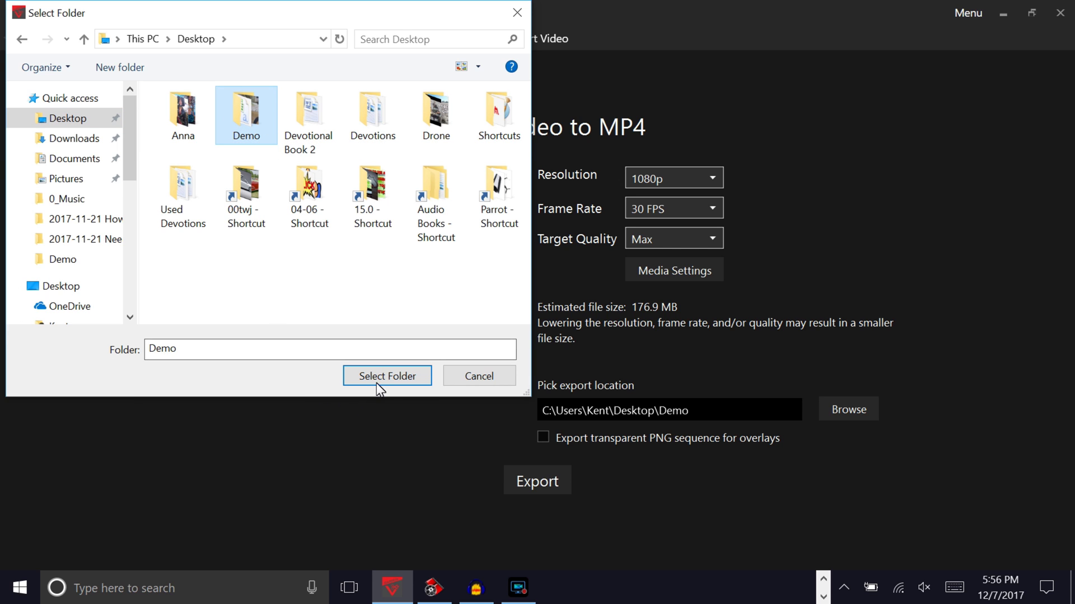
pyautogui.click(402, 378)
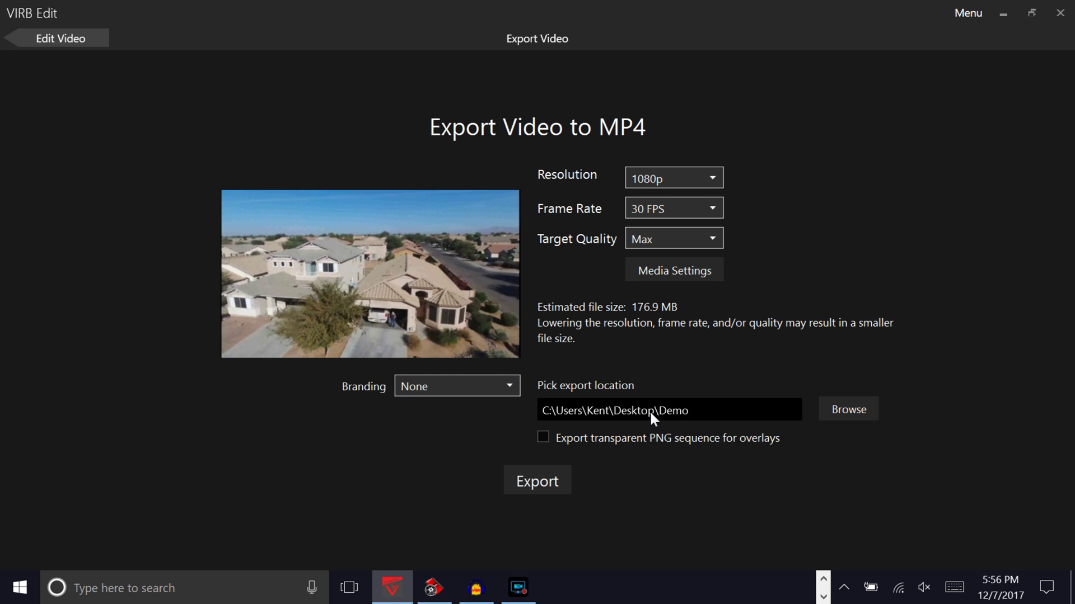
# Start exporting the overlaid flight video to MP4
pyautogui.click(532, 480)
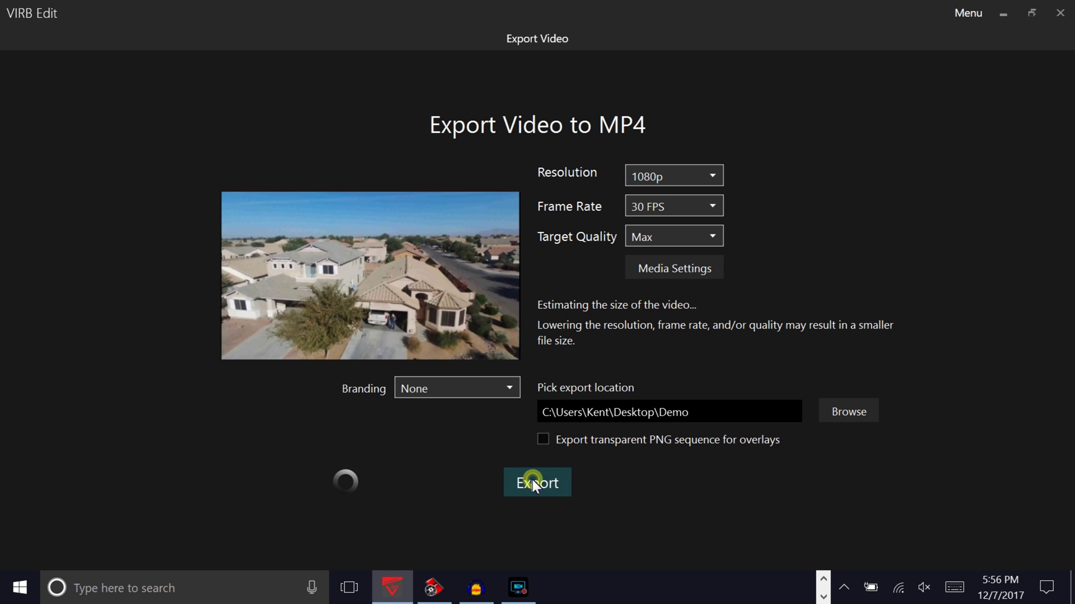